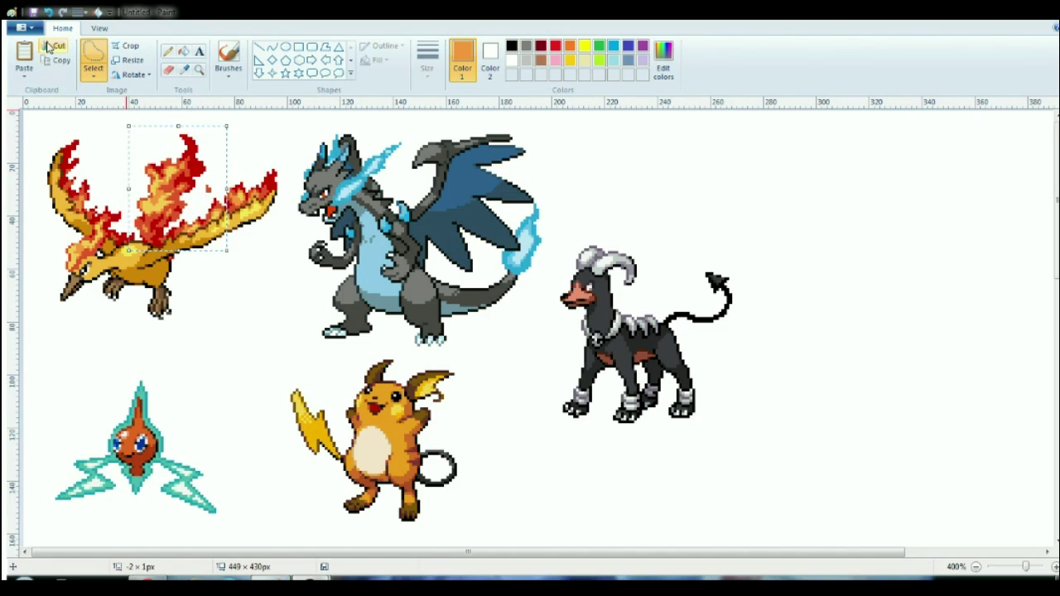
- Copy Raichu's lightning-bolt tail tip into the empty canvas beside the loose flame, and move it level with the flame
mouse_move(267, 376)
left_mouse_down()
mouse_move(318, 454)
mouse_move(343, 471)
left_mouse_up()
left_click(25, 54)
left_click_drag(75, 166, 795, 366)
left_click(168, 70)
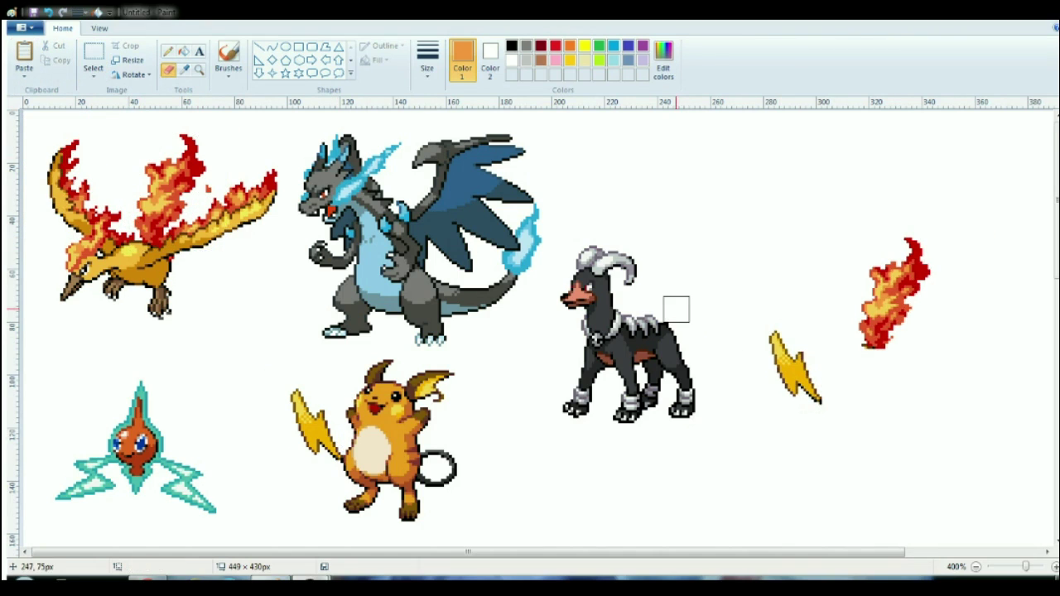
left_click(93, 54)
mouse_move(836, 436)
left_mouse_down()
mouse_move(736, 314)
mouse_move(757, 266)
left_mouse_up()
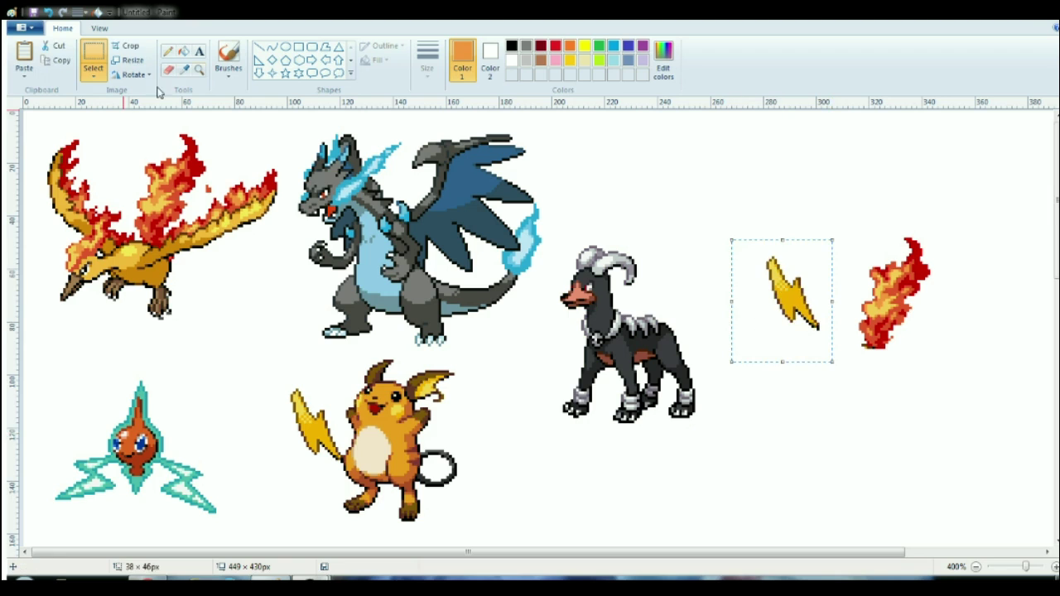
- Recolour the copied bolt's outline with the dark red sampled from the flame
left_click(199, 70)
left_click(803, 356)
left_click(675, 292)
left_click(256, 199)
left_click(184, 70)
right_click(551, 222)
left_click_drag(272, 208, 256, 346)
left_click(184, 69)
left_click(303, 240)
left_click(184, 69)
left_click(306, 302)
left_click_drag(303, 299, 341, 405)
left_click(184, 69)
left_click(348, 327)
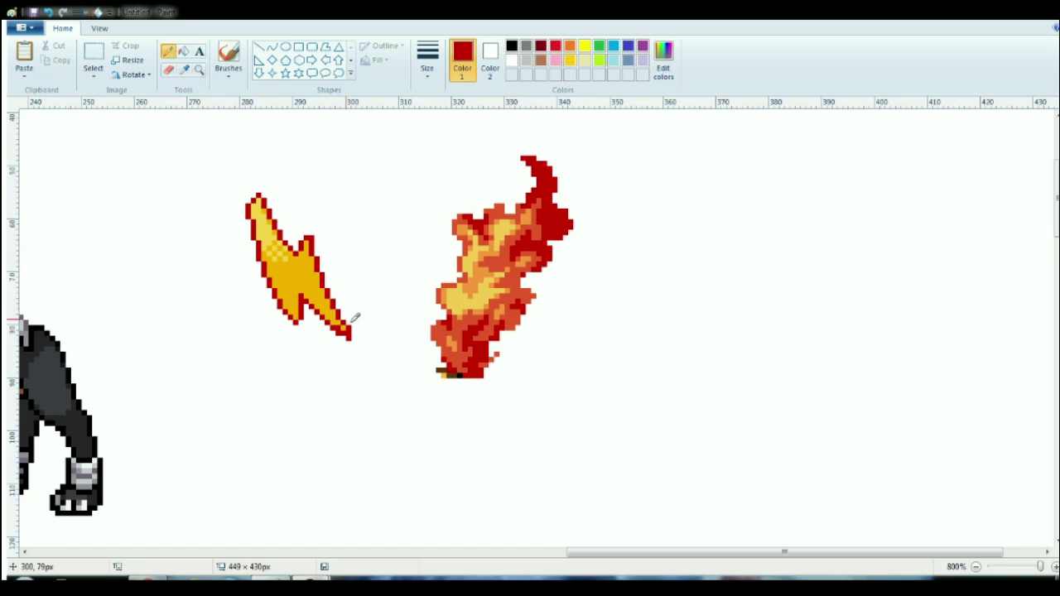
- Fill the yellow interior of the bolt with the same dark red
left_click(184, 50)
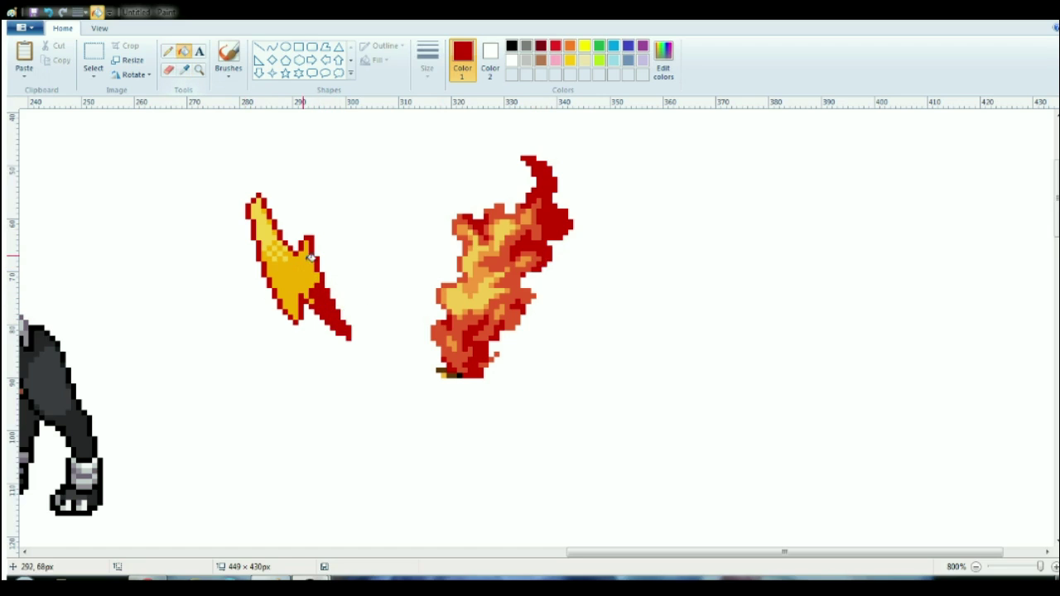
left_click(273, 228)
left_click(168, 51)
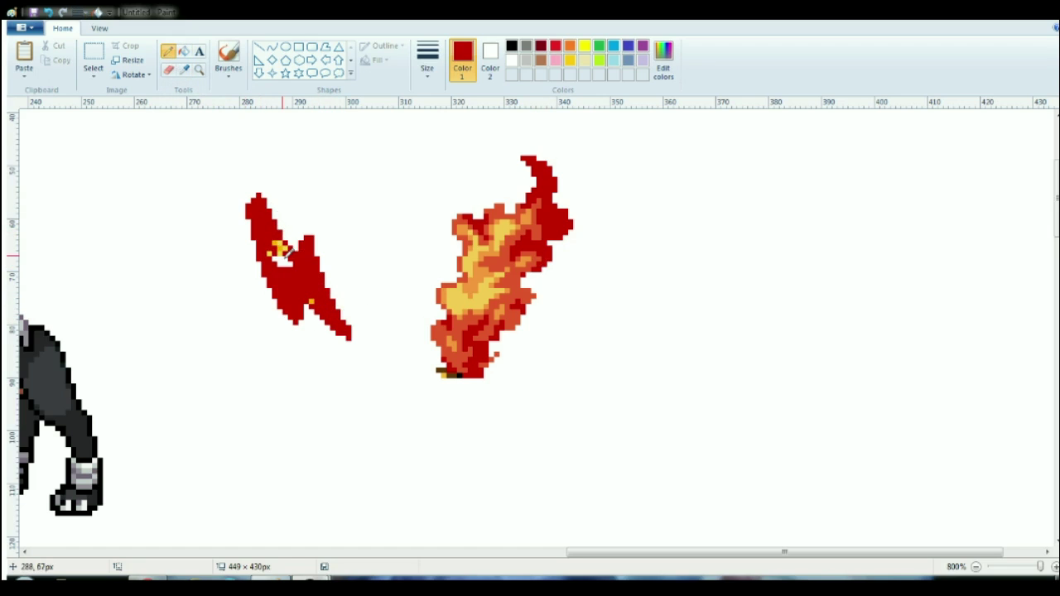
- Paint nested layers of red-orange, orange and pale yellow inside the bolt, using colours sampled from the flame
left_click(184, 70)
left_click(348, 314)
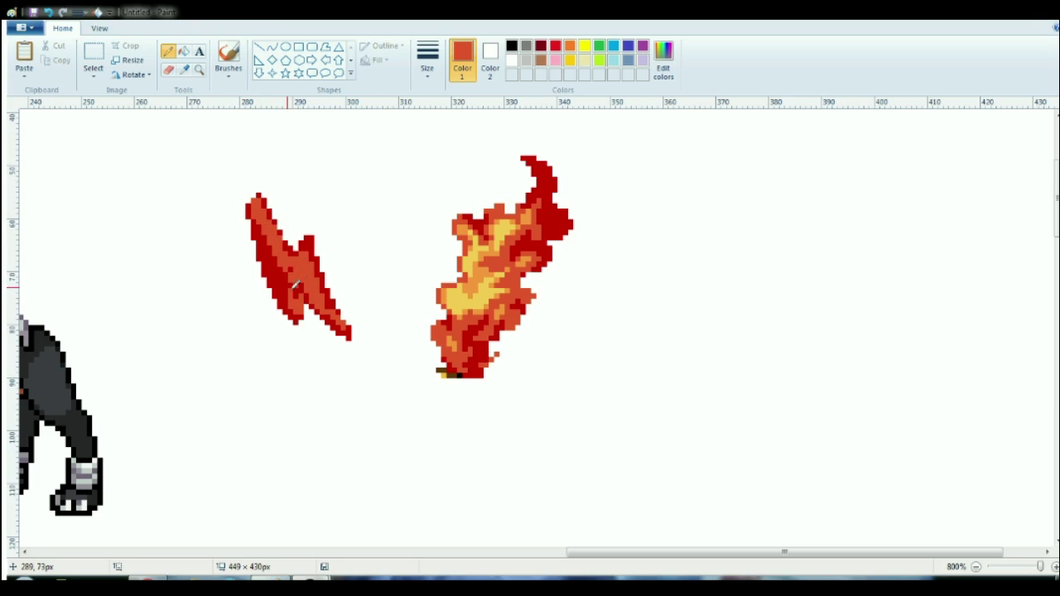
left_click(184, 71)
left_click(501, 293)
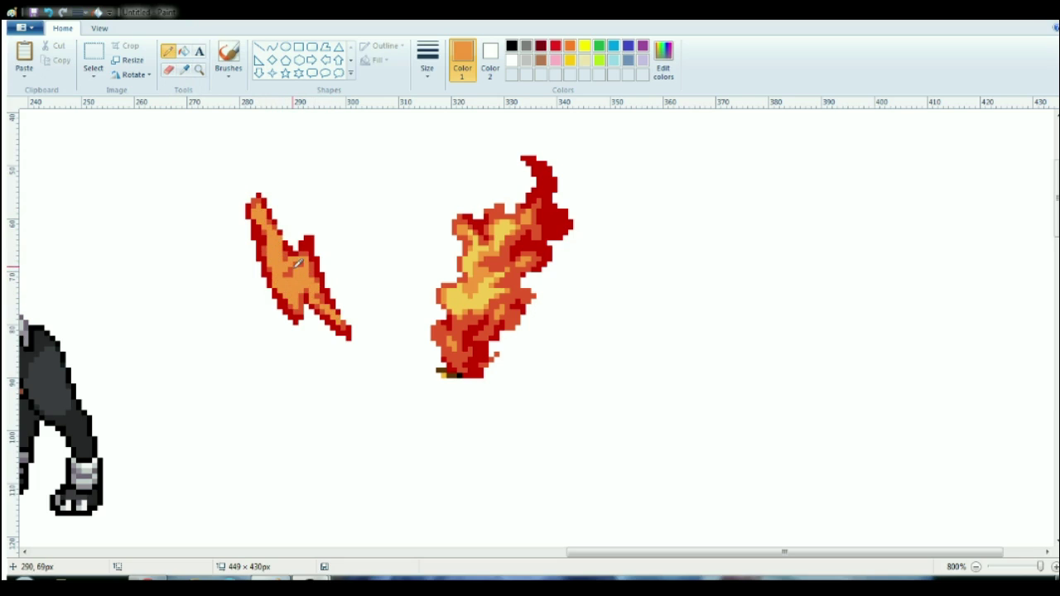
left_click(184, 70)
left_click(471, 259)
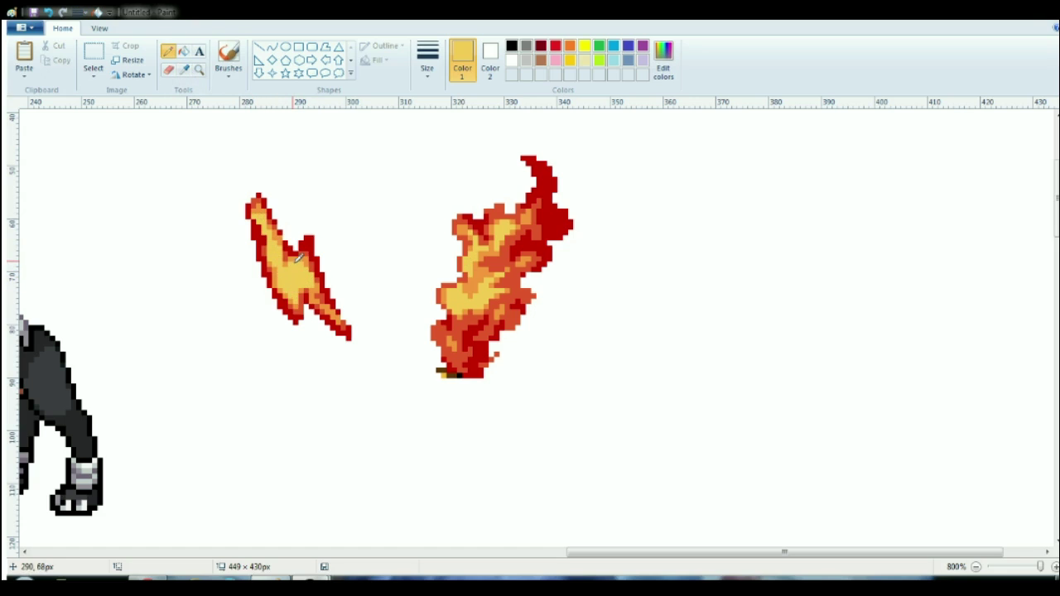
- Break up the bolt's yellow centre with pixel streaks of sampled red-orange and orange to imitate flame shading
left_click(182, 70)
left_click(293, 267)
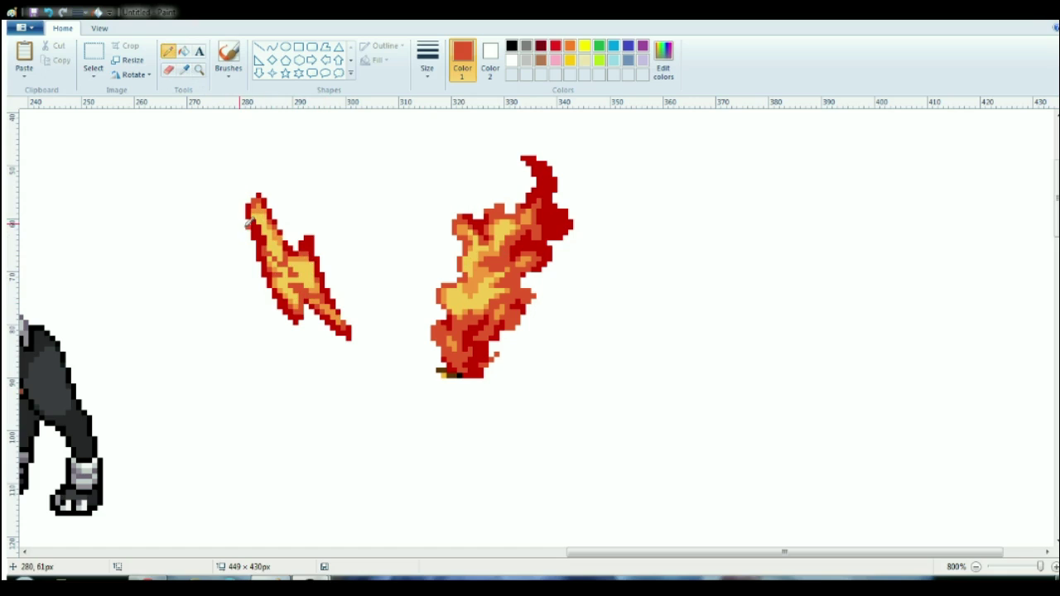
left_click(184, 69)
left_click(484, 274)
left_click(182, 70)
left_click(302, 280)
- Refine the bolt's edges and side point with dark red, red-orange and orange pixels sampled from the artwork
left_click(184, 70)
left_click(549, 215)
left_click(263, 268)
left_click(184, 70)
left_click(528, 292)
left_click_drag(305, 278, 309, 263)
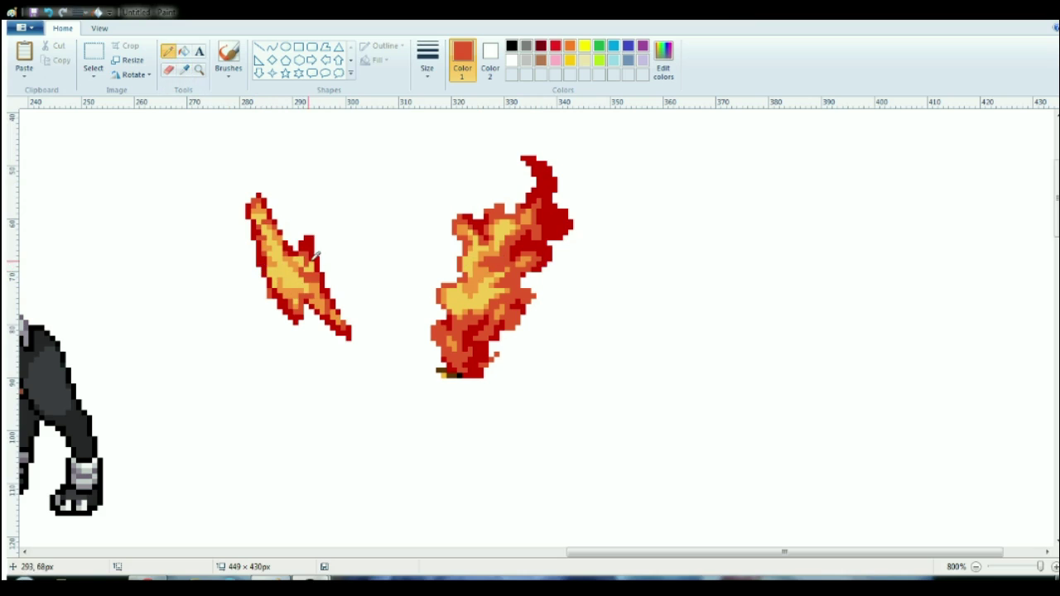
left_click(184, 69)
left_click(310, 269)
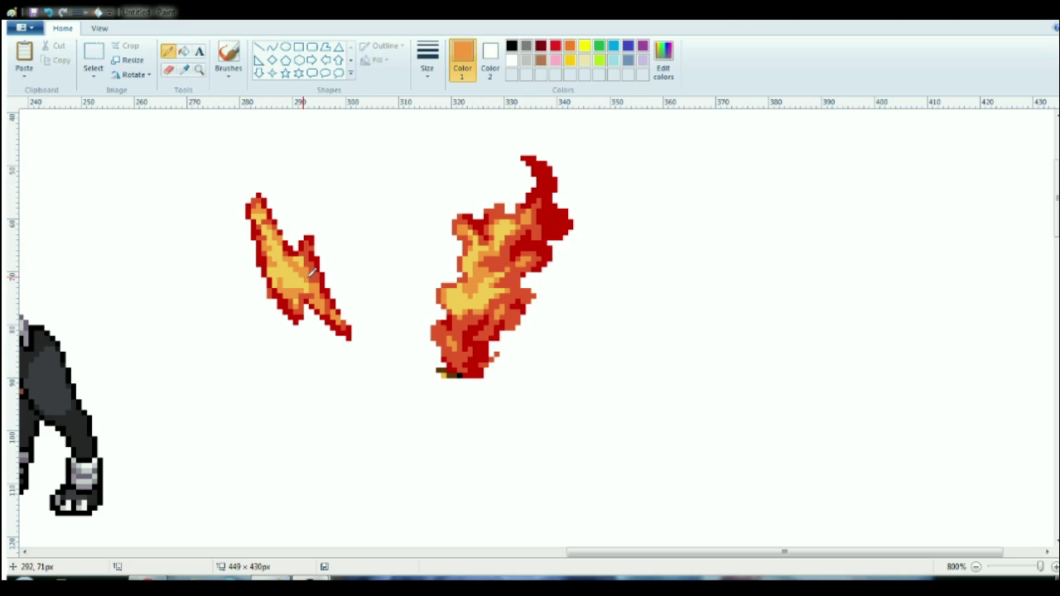
- Delete the reference flame beside the recoloured bolt
left_click(92, 54)
left_click_drag(641, 465, 406, 111)
key("Delete")
- Cut out Mega Charizard X's tail without its blue flame and place it just below the flame bolt
scroll(407, 111, "down", 4)
scroll(339, 189, "up", 2)
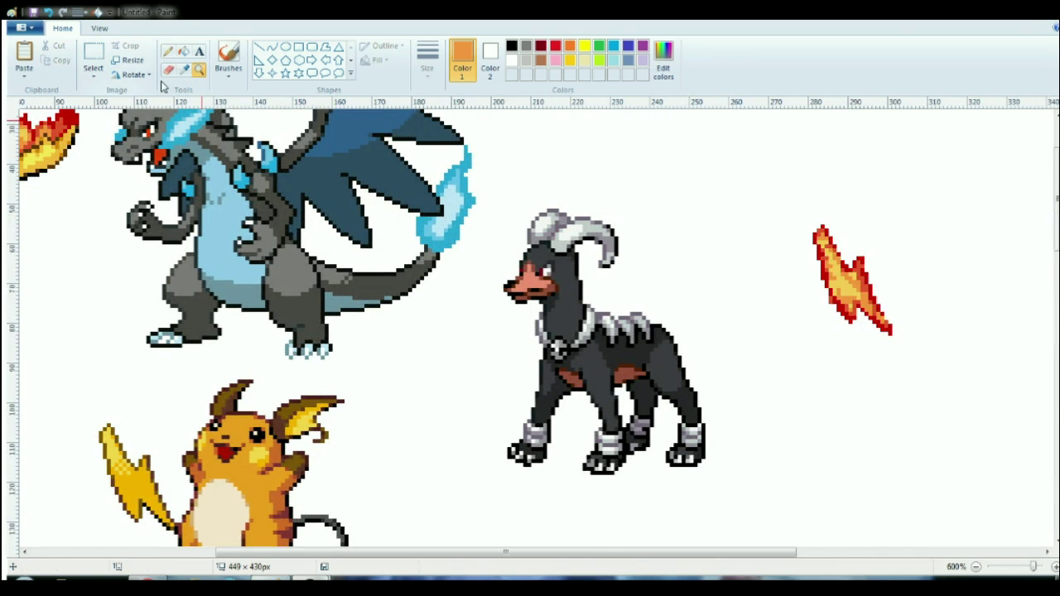
left_click_drag(303, 240, 474, 357)
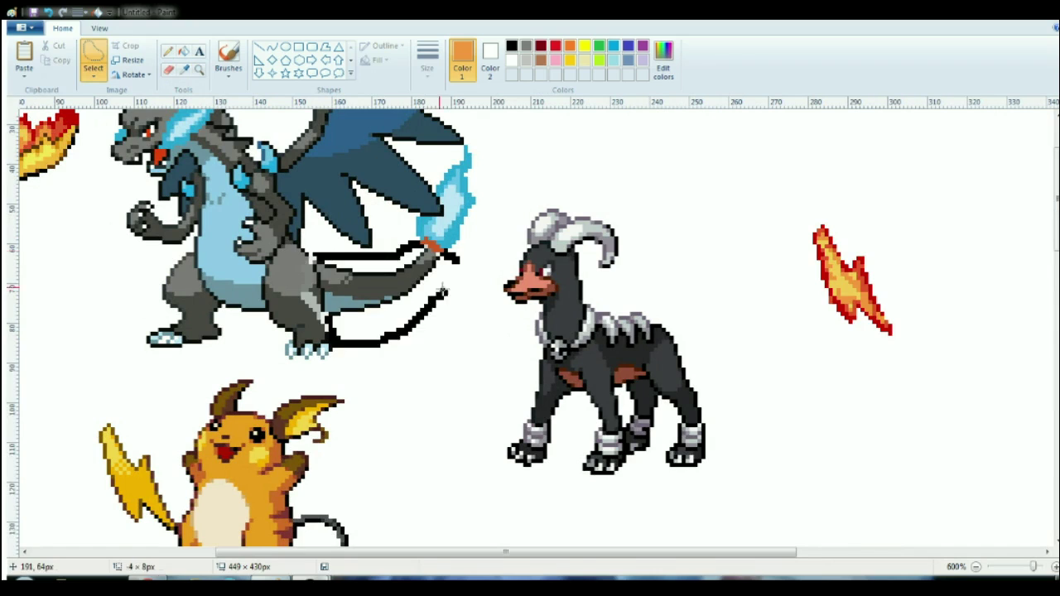
key("ctrl+x")
key("ctrl+v")
left_click_drag(95, 156, 897, 378)
left_click(198, 72)
left_click(967, 385)
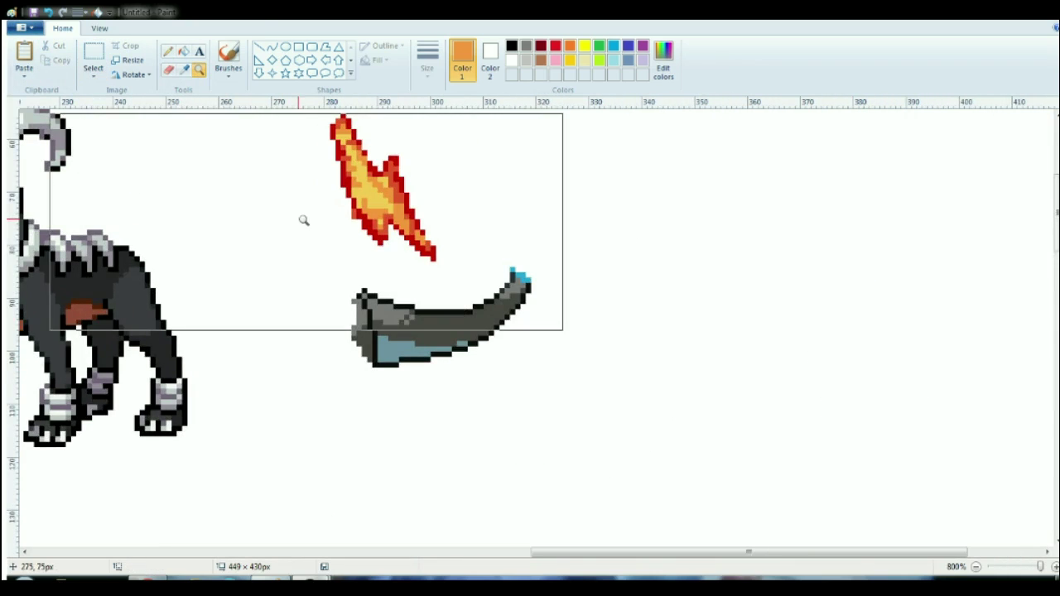
- Flip the flame bolt horizontally and move it to the far side of the grey tail
left_click(95, 60)
left_click_drag(298, 111, 489, 277)
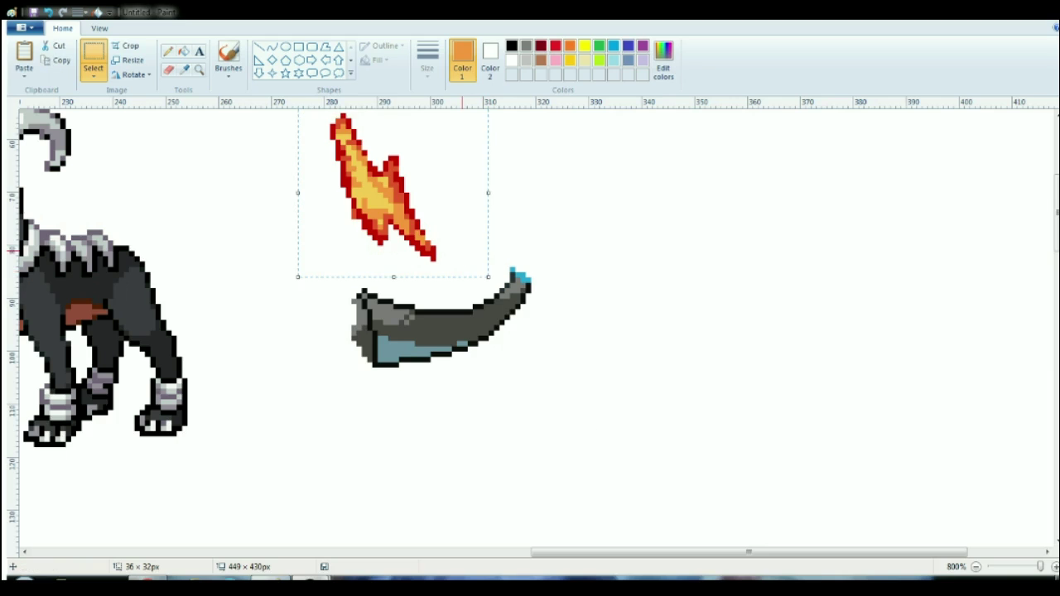
left_click(609, 418)
left_click_drag(406, 199, 702, 252)
left_click(593, 407)
- Clean the stray pixels at the grey tail's ends, then attach the flame bolt to its tip and touch up the joint
left_click(184, 52)
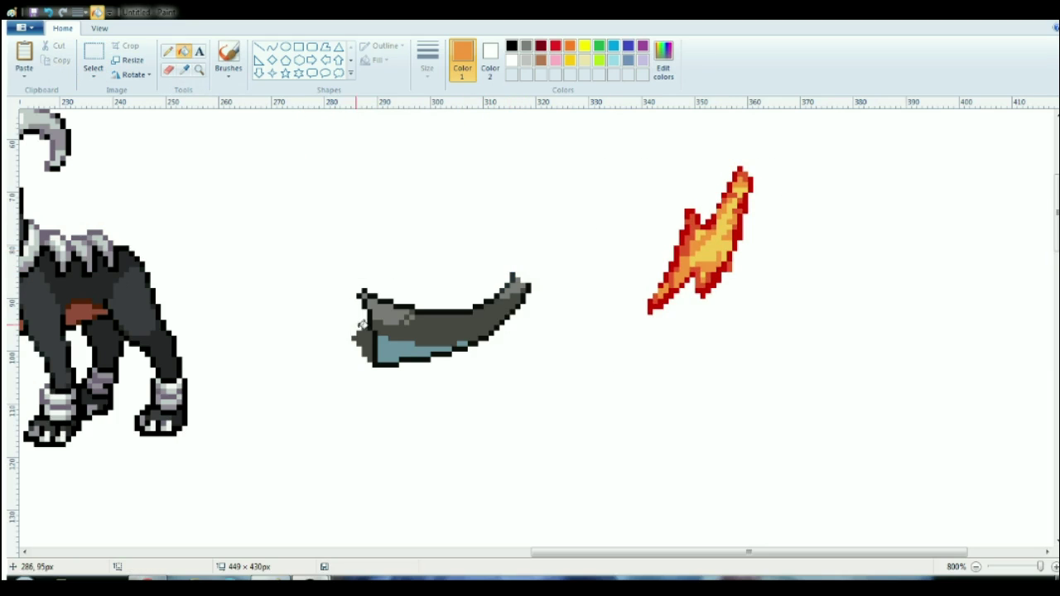
left_click(94, 58)
left_click_drag(778, 378, 635, 165)
left_click_drag(761, 293, 708, 277)
left_click_drag(641, 409, 563, 283)
left_click_drag(592, 135, 757, 348)
left_click_drag(744, 242, 655, 237)
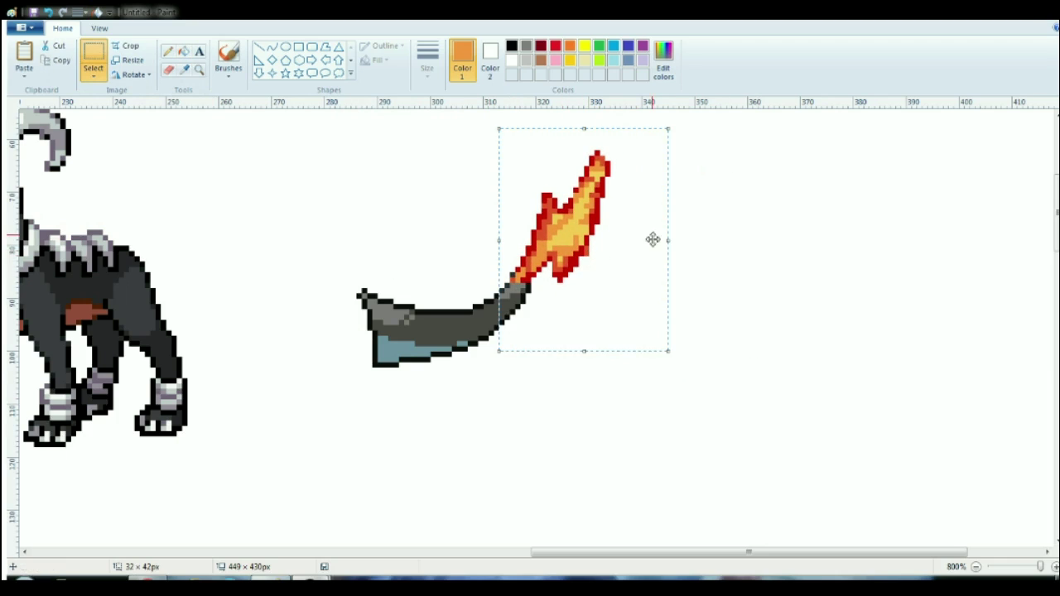
left_click(183, 71)
left_click(513, 287)
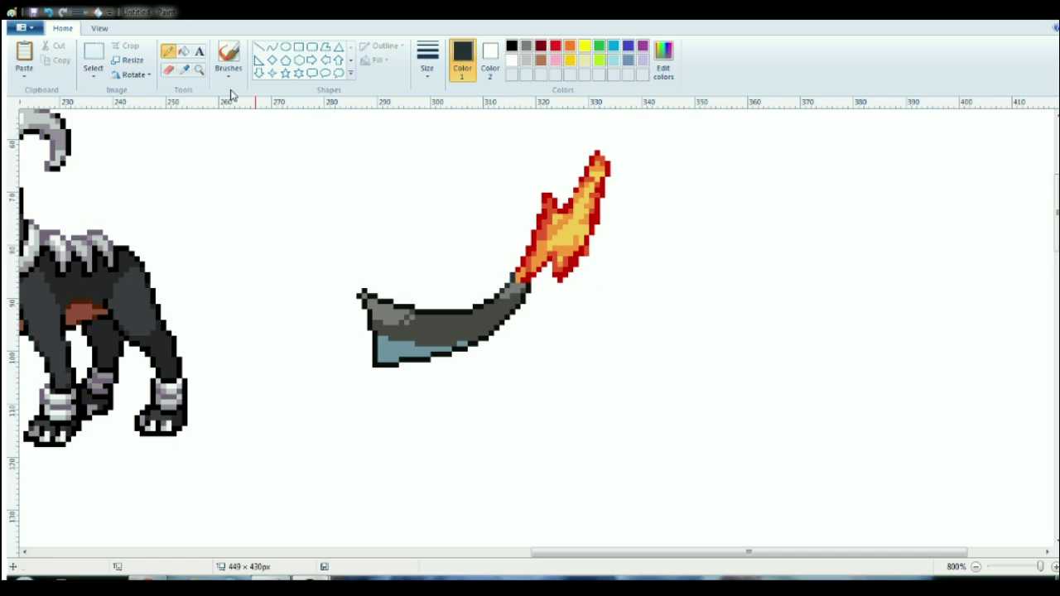
- Overlay a copy of Mega Houndoom's hindquarters on the flaming tail and fit the combined piece onto its body
left_click(94, 55)
left_click_drag(38, 191, 187, 397)
left_click_drag(720, 445, 324, 129)
left_click_drag(400, 226, 643, 241)
left_click(24, 54)
mouse_move(58, 202)
left_mouse_down()
mouse_move(526, 311)
mouse_move(547, 336)
left_mouse_up()
mouse_move(942, 514)
left_mouse_down()
mouse_move(490, 163)
mouse_move(490, 137)
left_mouse_up()
left_click_drag(689, 320, 229, 262)
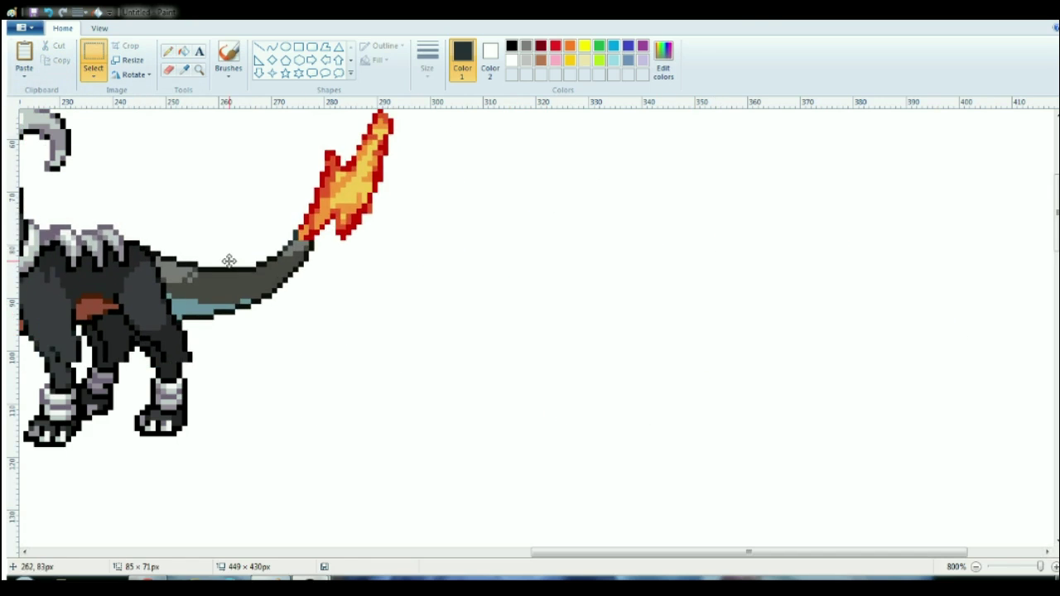
- Erase Mega Houndoom's horns and fill the leftover horn patch on its head with dark grey
left_click_drag(749, 552, 610, 553)
left_click(198, 69)
left_click(168, 69)
mouse_move(397, 289)
left_mouse_down()
mouse_move(367, 251)
mouse_move(314, 236)
left_mouse_up()
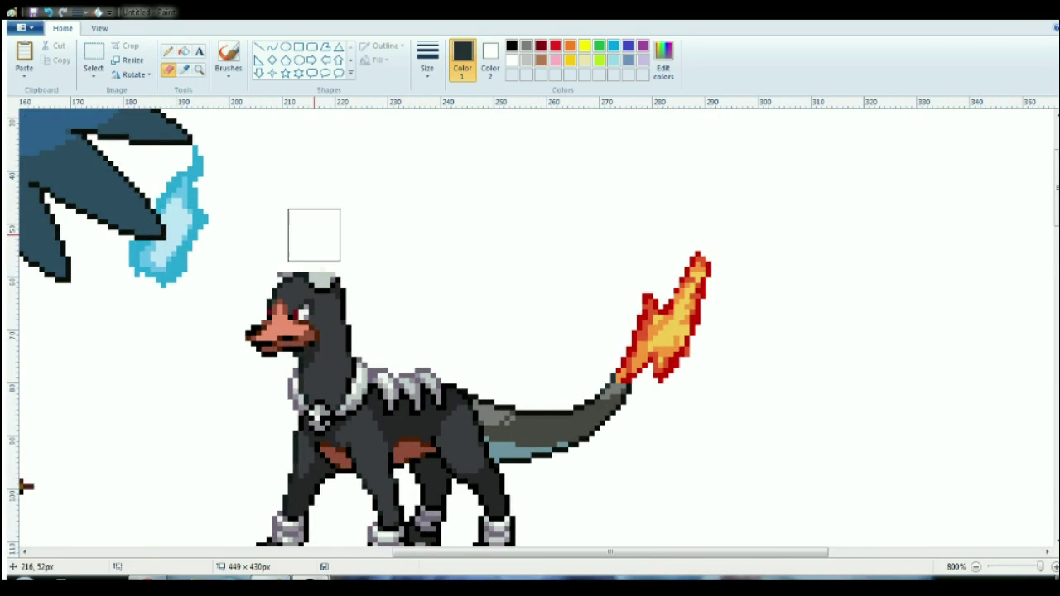
left_click(184, 51)
left_click(331, 275)
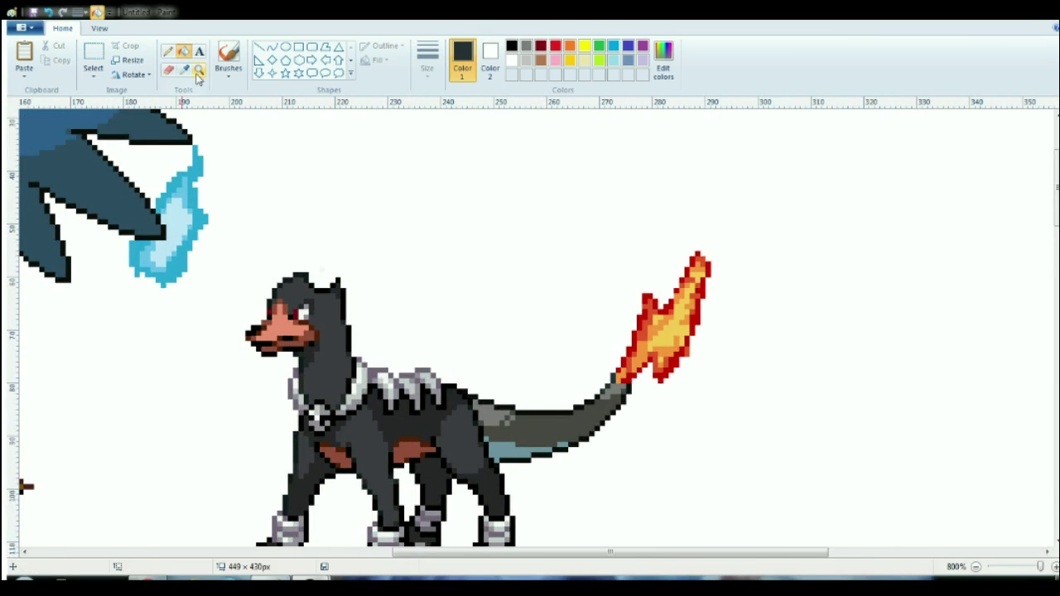
- Copy Raichu's yellow-lined ear with a free-form selection and place it in the empty space above Mega Houndoom
left_click(198, 71)
right_click(177, 312)
right_click(177, 312)
left_click(177, 312)
left_click(177, 312)
left_click(93, 73)
left_click(124, 121)
mouse_move(329, 319)
left_mouse_down()
mouse_move(336, 229)
mouse_move(417, 332)
mouse_move(332, 317)
left_mouse_up()
left_click_drag(1056, 240, 1056, 200)
left_click(58, 60)
left_click(25, 53)
mouse_move(44, 180)
left_mouse_down()
mouse_move(720, 255)
mouse_move(810, 229)
left_mouse_up()
- Attach the copied yellow-lined ear to the back of Mega Houndoom's head
left_click(184, 52)
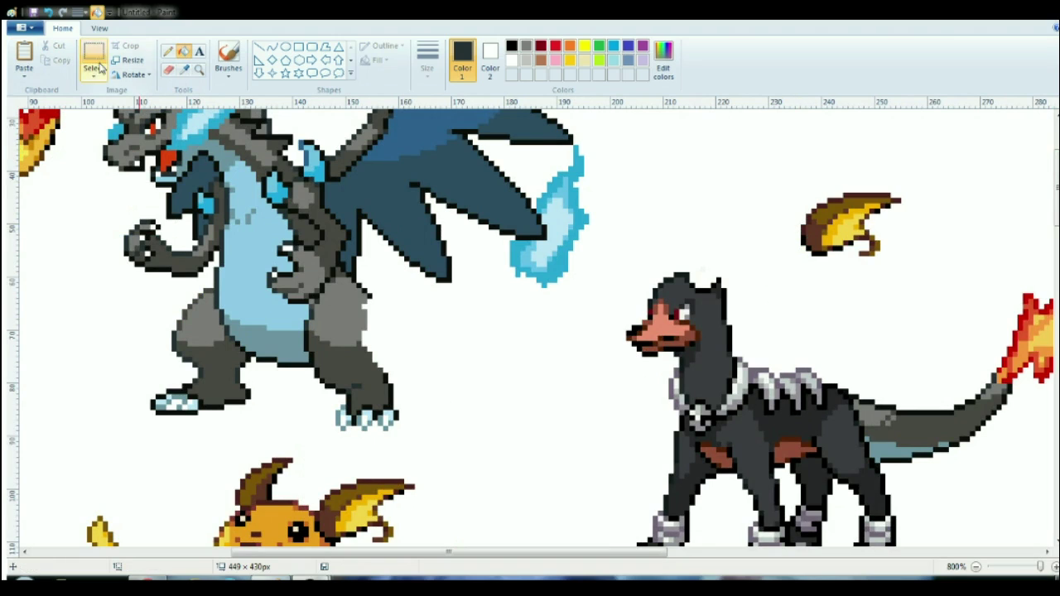
left_click(97, 66)
left_click_drag(814, 171, 952, 310)
left_click_drag(853, 224, 742, 244)
scroll(530, 323, "down", 5)
- Copy Raichu's other brown ear to the space above Mega Houndoom and erase the stray pixels around it
left_click(94, 74)
left_click(124, 121)
mouse_move(293, 243)
left_mouse_down()
mouse_move(227, 264)
mouse_move(310, 254)
mouse_move(296, 243)
left_mouse_up()
mouse_move(1056, 223)
left_mouse_down()
mouse_move(1056, 300)
mouse_move(1056, 179)
left_mouse_up()
left_click(24, 54)
mouse_move(64, 157)
left_mouse_down()
mouse_move(668, 282)
mouse_move(741, 183)
left_mouse_up()
left_click(169, 70)
mouse_move(791, 224)
left_mouse_down()
mouse_move(775, 245)
mouse_move(727, 246)
left_mouse_up()
- Overlay a copy of Mega Houndoom's eared head on the brown ear and fit the combined piece onto its head
left_click(95, 54)
left_click_drag(836, 156, 673, 252)
mouse_move(730, 194)
left_mouse_down()
mouse_move(719, 205)
mouse_move(772, 205)
left_mouse_up()
left_click_drag(632, 288, 743, 366)
key("ctrl+c")
left_click(24, 54)
mouse_move(81, 159)
left_mouse_down()
mouse_move(816, 232)
mouse_move(804, 228)
left_mouse_up()
mouse_move(908, 306)
left_mouse_down()
mouse_move(829, 254)
mouse_move(732, 134)
left_mouse_up()
left_click(881, 266)
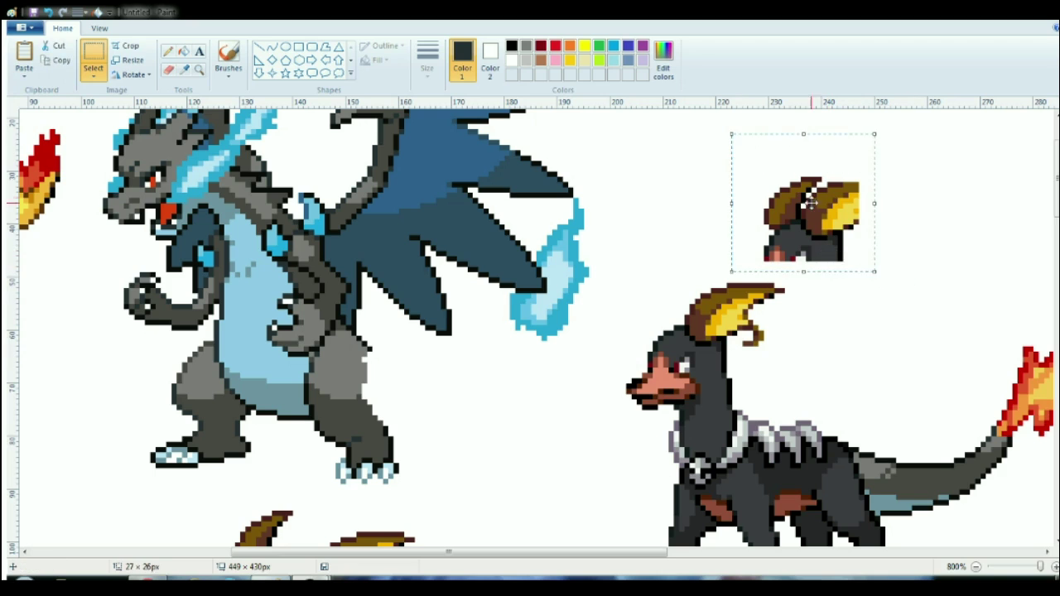
left_click_drag(812, 203, 694, 306)
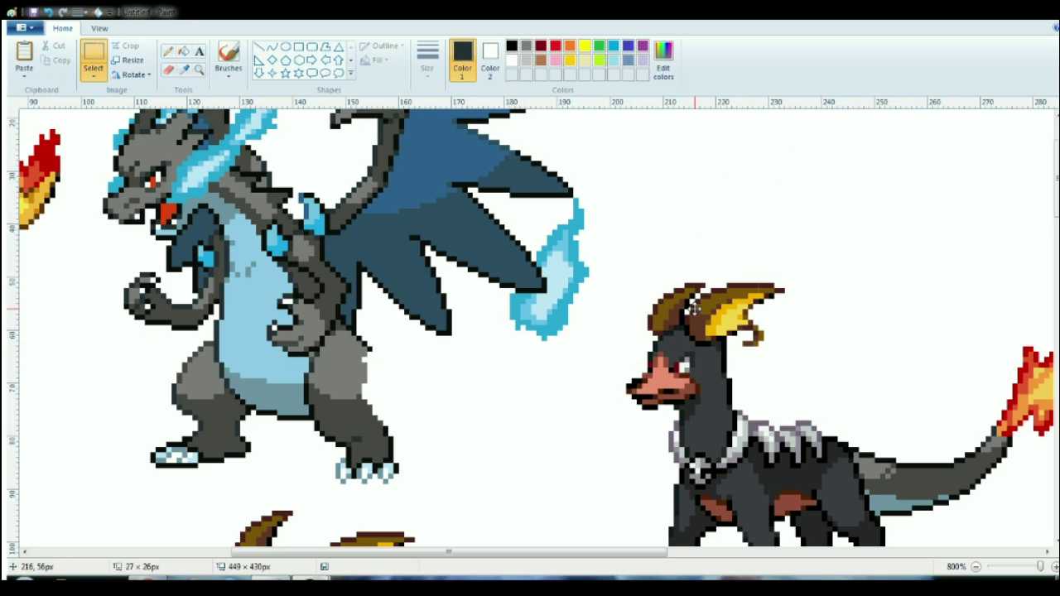
left_click(201, 72)
right_click(182, 247)
right_click(183, 247)
left_click(132, 130)
right_click(341, 262)
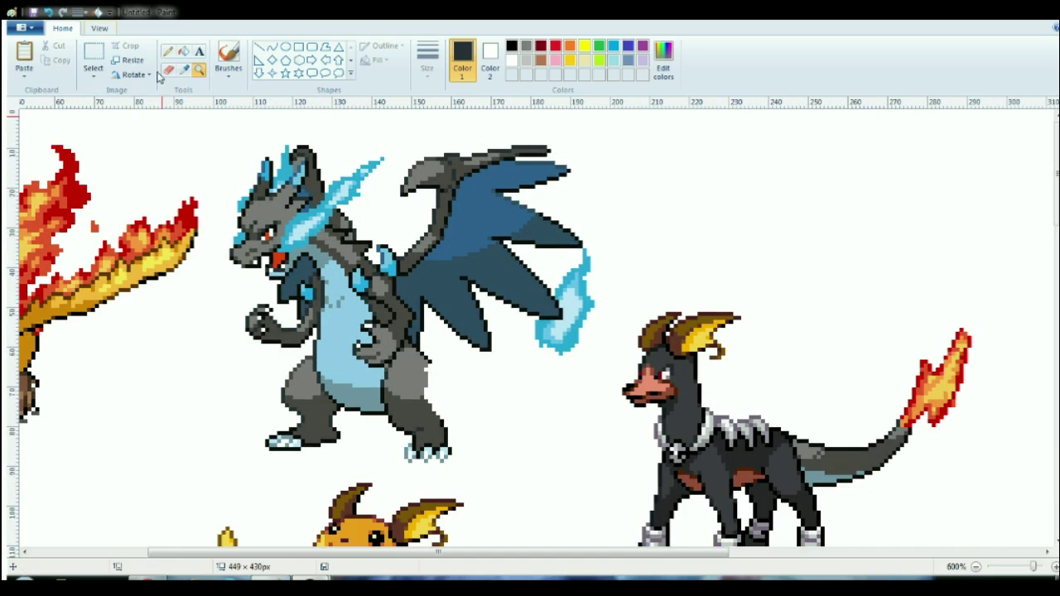
left_click(94, 73)
left_click(112, 123)
left_click_drag(360, 343, 233, 490)
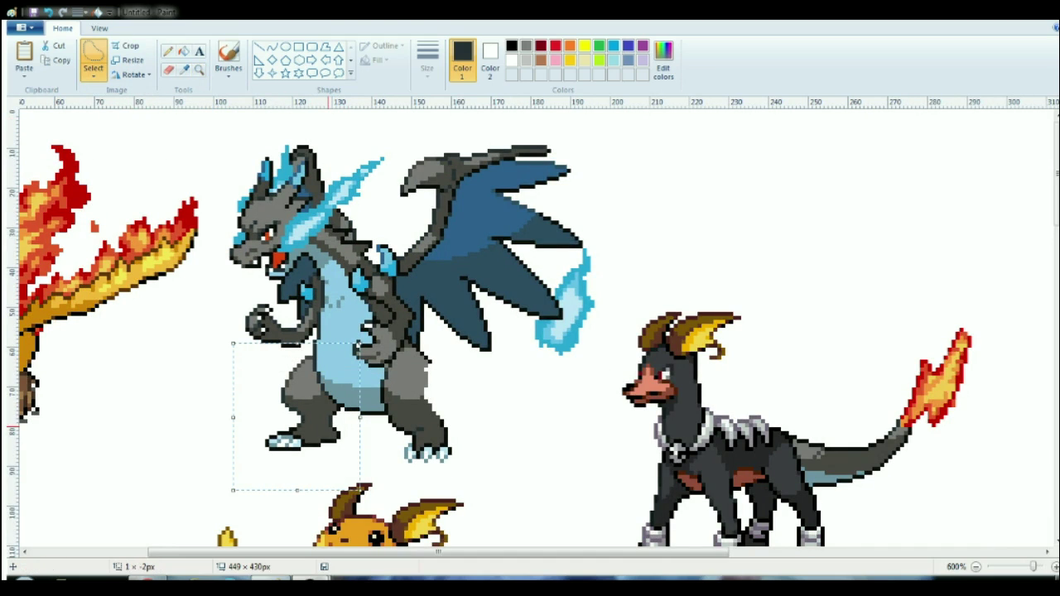
- Copy Mega Charizard X's snout and open mouth to the empty area above Mega Houndoom's tail
left_click(93, 53)
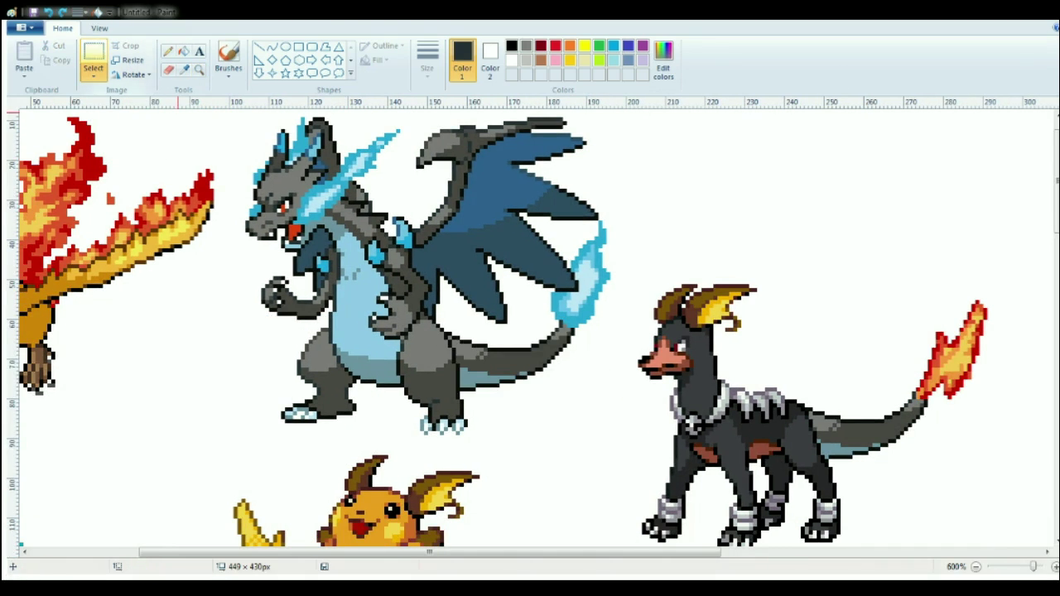
mouse_move(318, 241)
left_mouse_down()
mouse_move(249, 259)
mouse_move(300, 236)
left_mouse_up()
left_click(61, 61)
left_click(24, 53)
left_click_drag(68, 146, 879, 198)
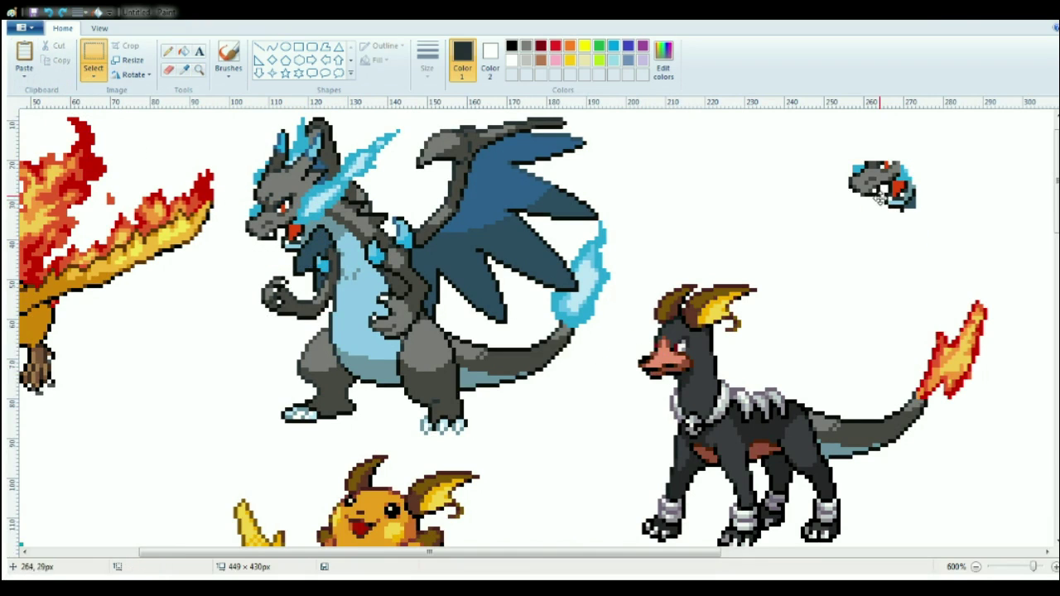
- Clear the blue flame and neck remnants from the copied snout and touch up its mouth with sampled red
left_click(169, 71)
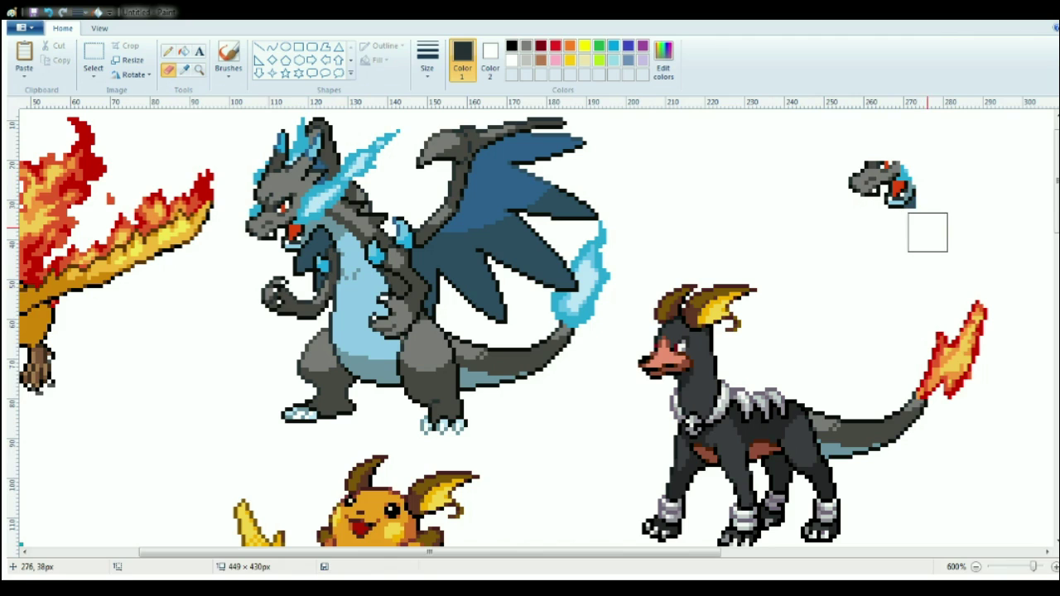
left_click(183, 52)
left_click(907, 172)
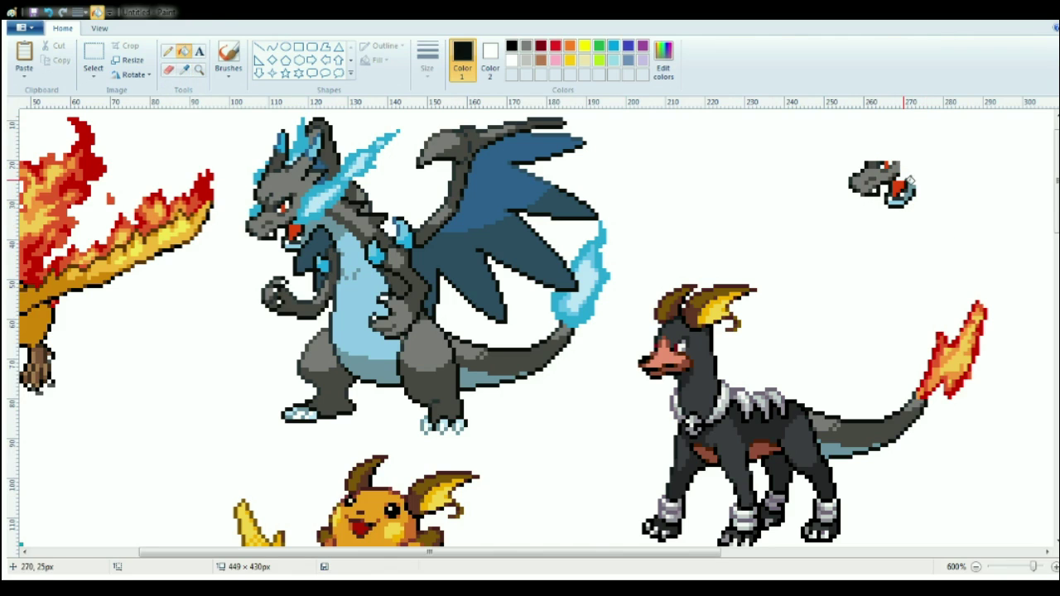
left_click(185, 71)
left_click(896, 166)
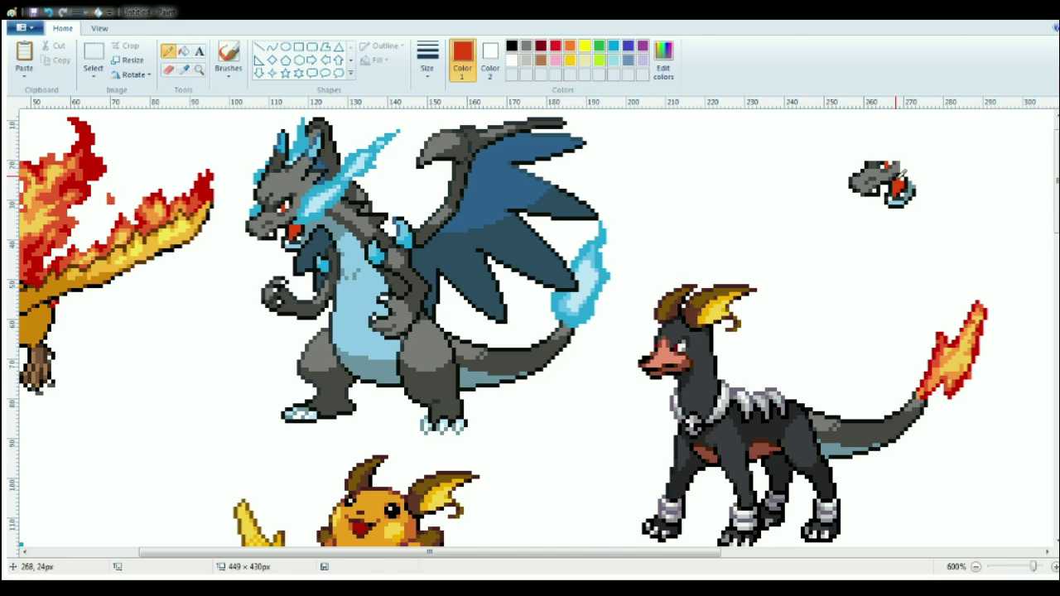
- Delete the protruding part of Mega Houndoom's orange muzzle
left_click(102, 55)
left_click_drag(662, 382, 664, 382)
key("Delete")
- Tidy the copied Charizard snout and fit it onto Mega Houndoom's face in place of the muzzle
left_click_drag(950, 264, 805, 130)
left_click_drag(857, 183, 774, 203)
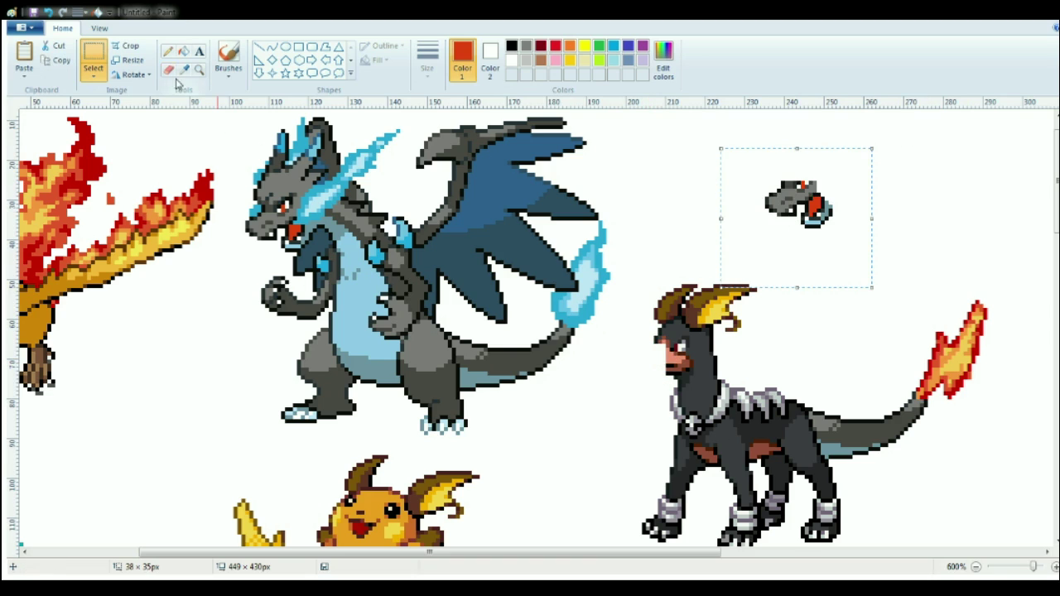
left_click(171, 73)
left_click(832, 173)
left_click(96, 56)
mouse_move(866, 246)
left_mouse_down()
mouse_move(736, 165)
mouse_move(727, 143)
left_mouse_up()
mouse_move(771, 198)
left_mouse_down()
mouse_move(638, 356)
mouse_move(644, 349)
left_mouse_up()
left_click_drag(715, 368, 653, 357)
left_click(596, 445)
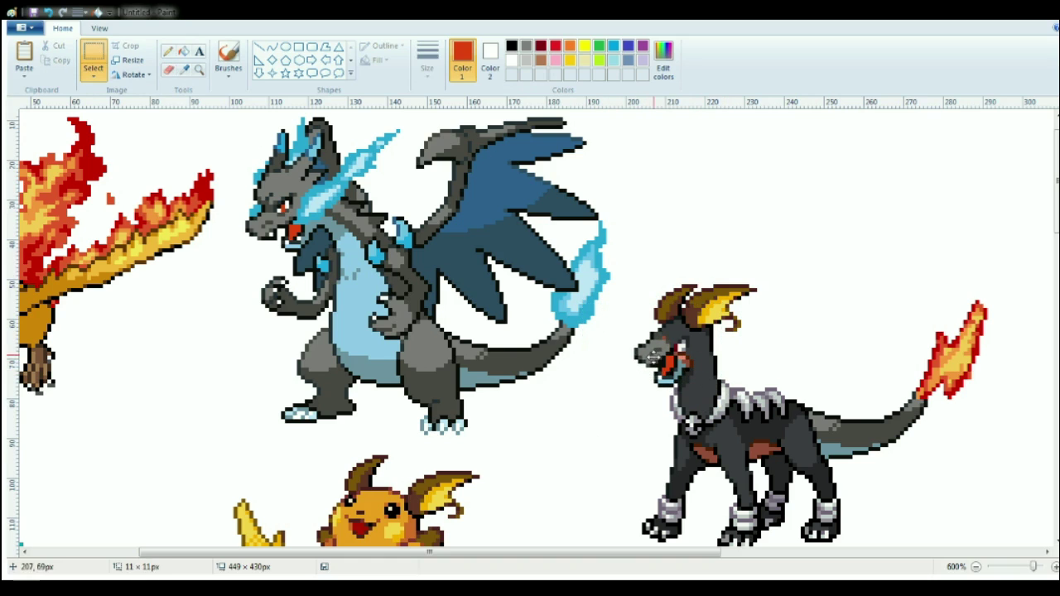
left_click(865, 323)
left_click(184, 71)
left_click(758, 451)
left_click(184, 71)
right_click(829, 448)
left_click_drag(829, 448, 661, 451)
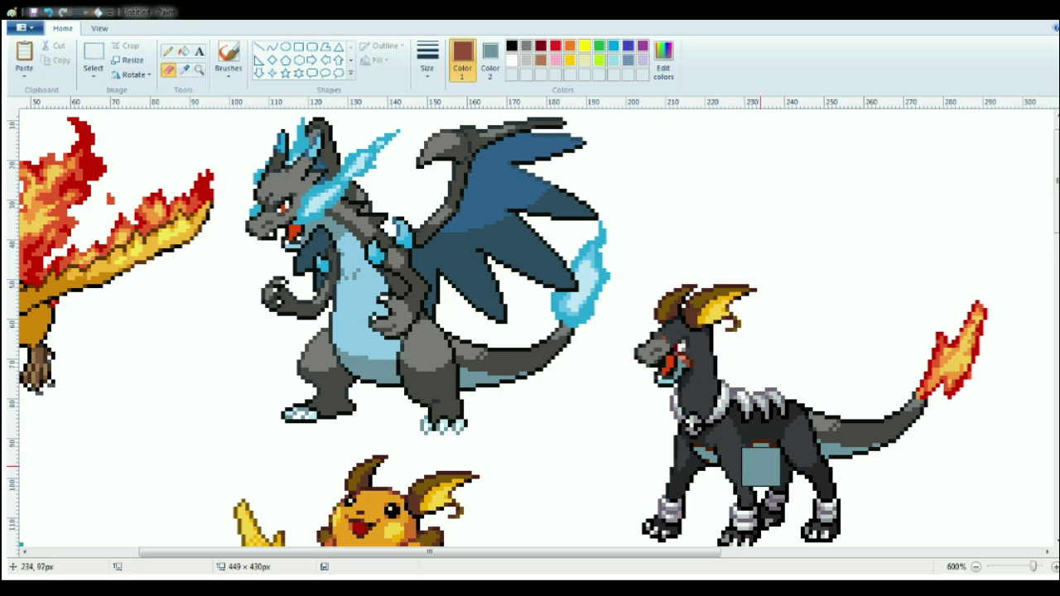
left_click(184, 71)
left_click(760, 441)
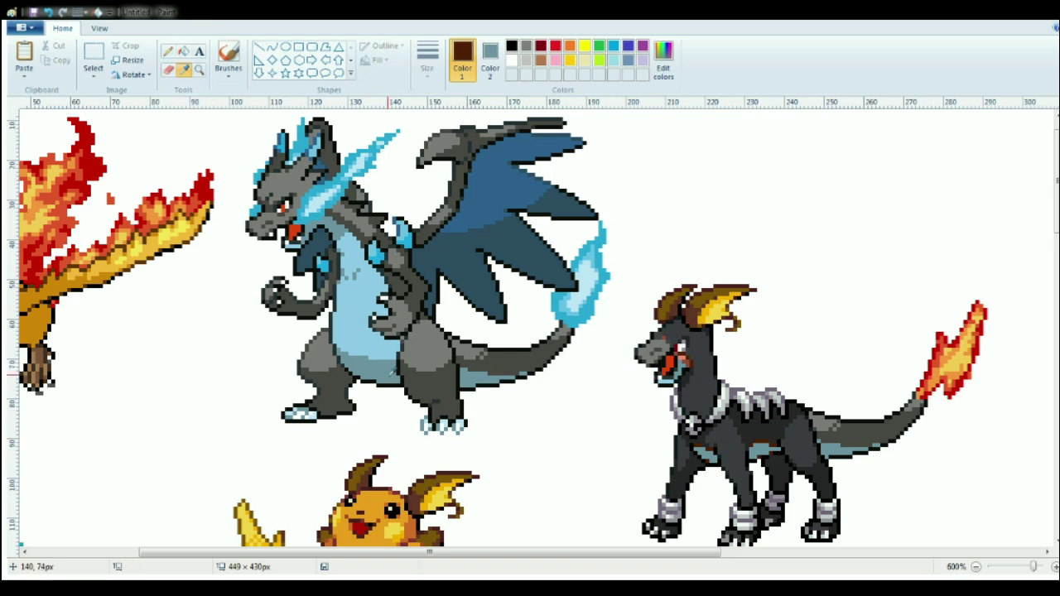
left_click(836, 433)
key("ctrl+z")
key("ctrl+z")
- Recolour Mega Houndoom's reddish-brown chest and belly patches with Charizard's light belly blue and their dark brown shading with its grey-blue
left_click(184, 71)
left_click(755, 449)
left_click(184, 71)
right_click(832, 448)
left_click_drag(792, 447, 704, 453)
left_click(184, 71)
left_click(169, 72)
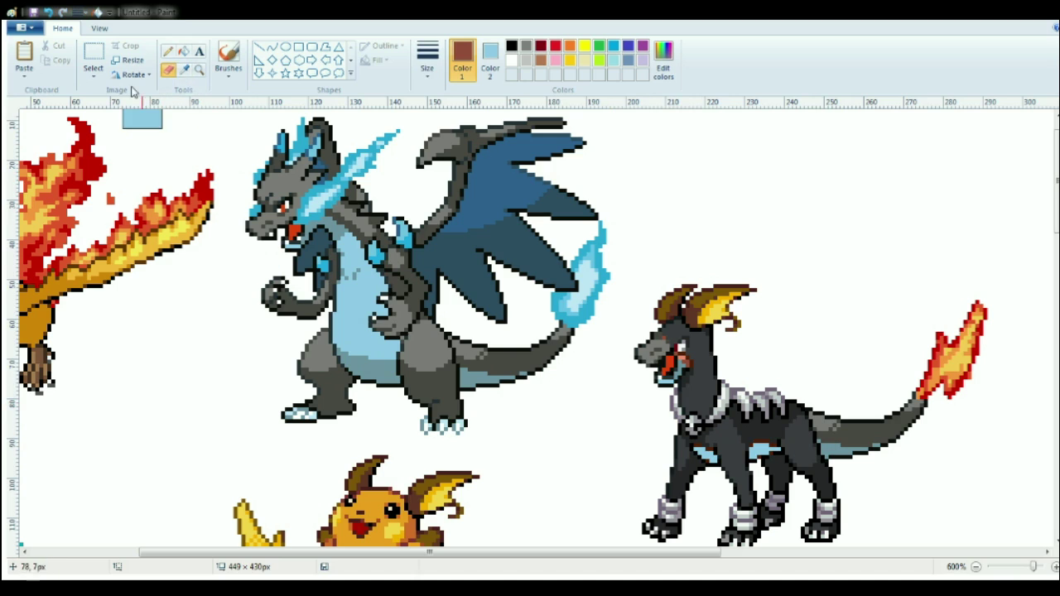
left_click(184, 72)
right_click(384, 369)
left_click(184, 71)
left_click(728, 473)
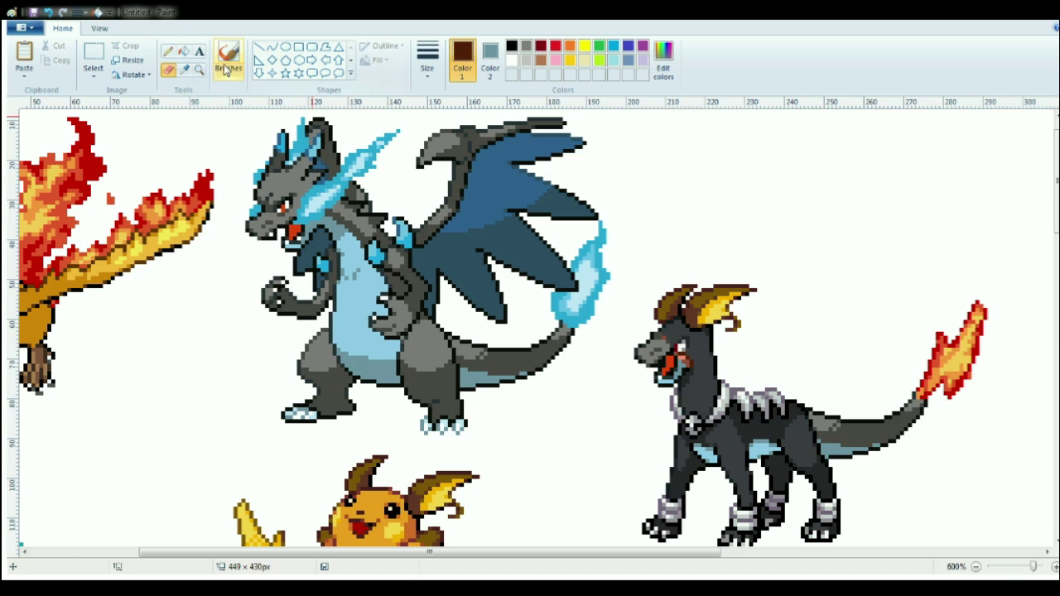
- Recolour the grey muzzle with Charizard's light belly blue and shade it with grey-blue
left_click_drag(650, 352, 675, 360)
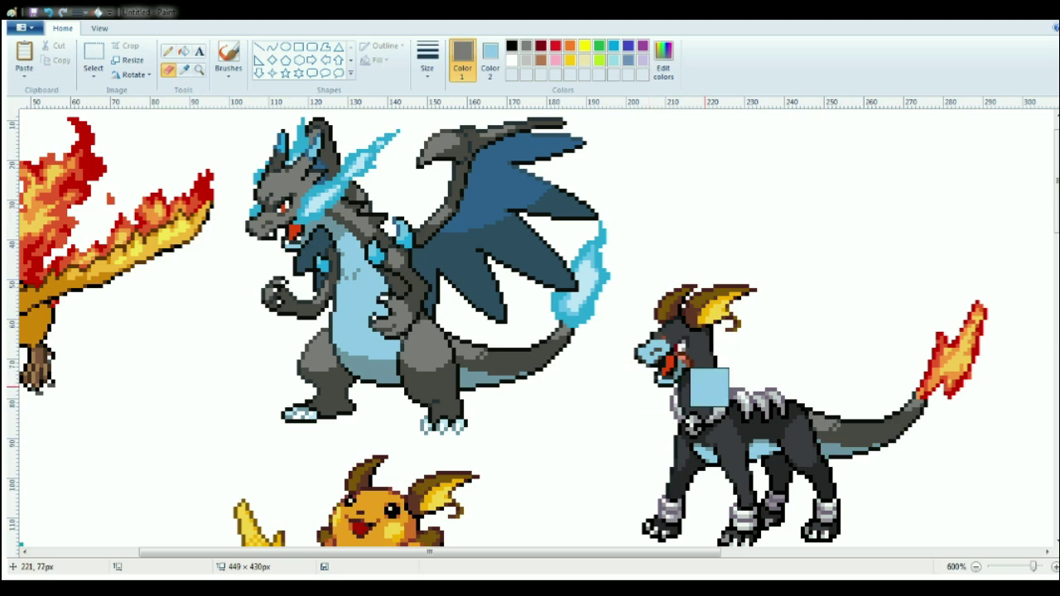
left_click(184, 71)
left_click(663, 347)
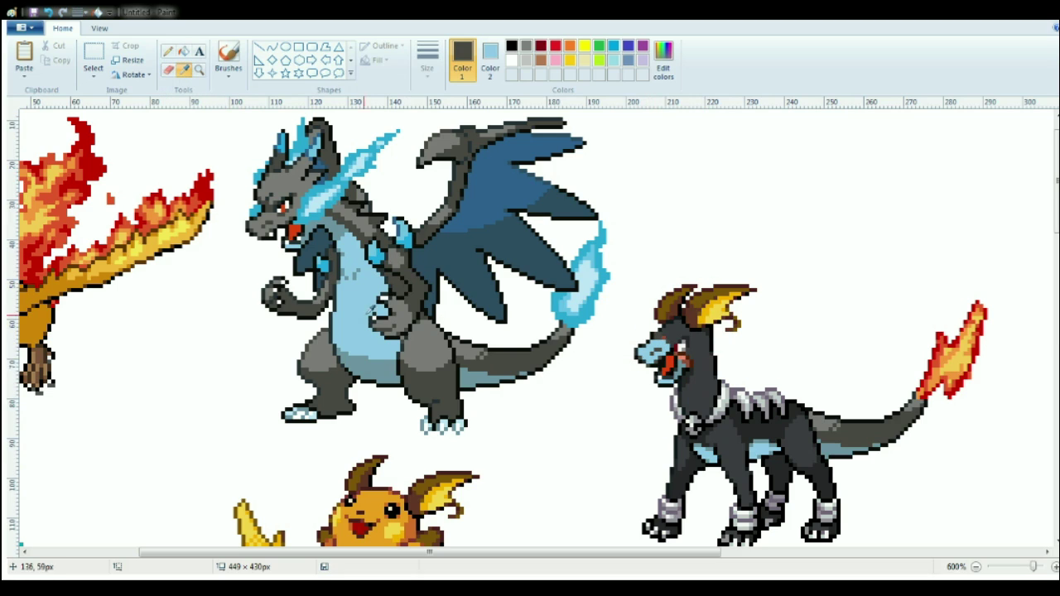
left_click(184, 71)
left_click(685, 351)
left_click(184, 71)
left_click(665, 338)
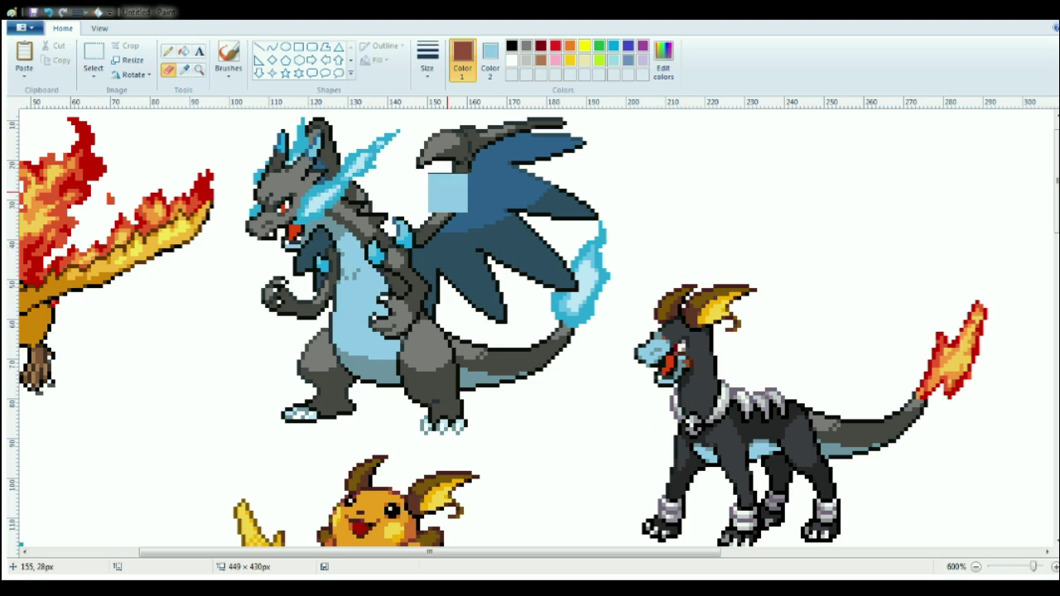
- Recolour the reddish-brown cheek marks with grey-blue and the dark brown face shading with a custom dark slate
left_click(184, 71)
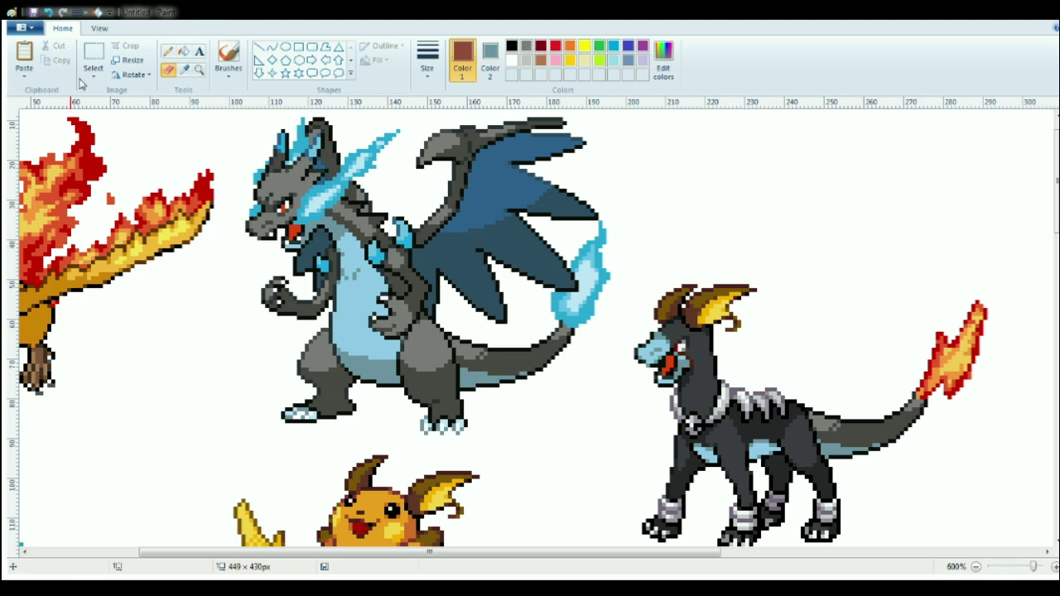
left_click(694, 356)
left_click(489, 62)
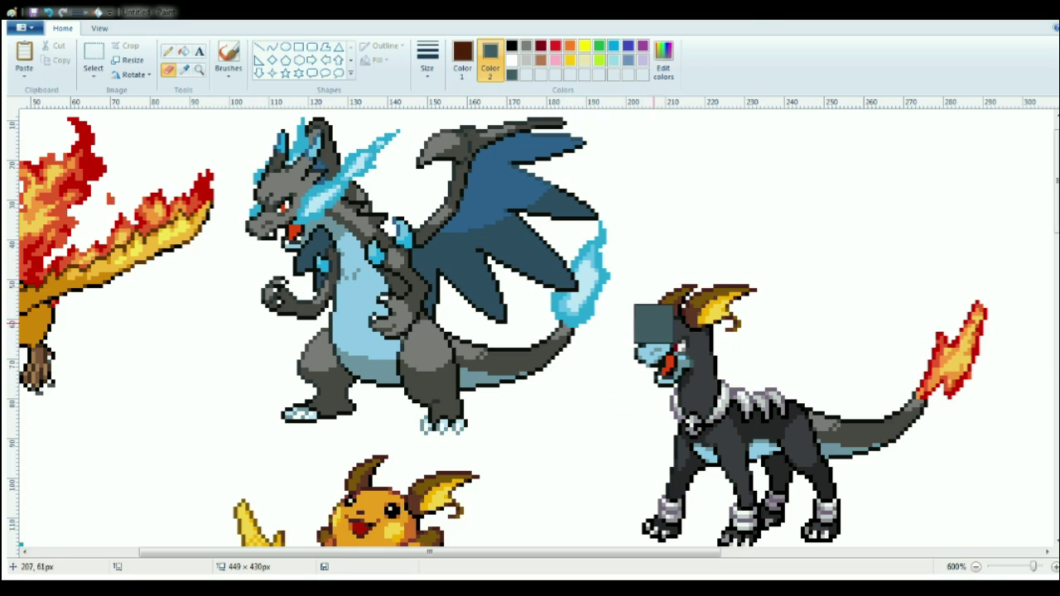
- Touch up the mouth and cheek pixels with sampled red, grey-blue and black
left_click(184, 71)
left_click(671, 362)
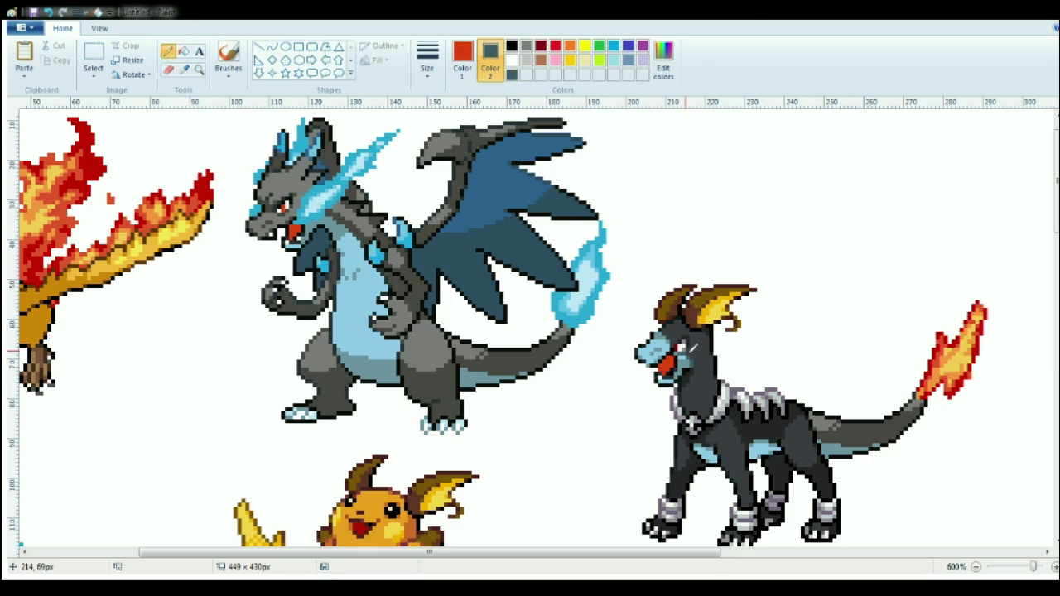
left_click(183, 70)
left_click(679, 359)
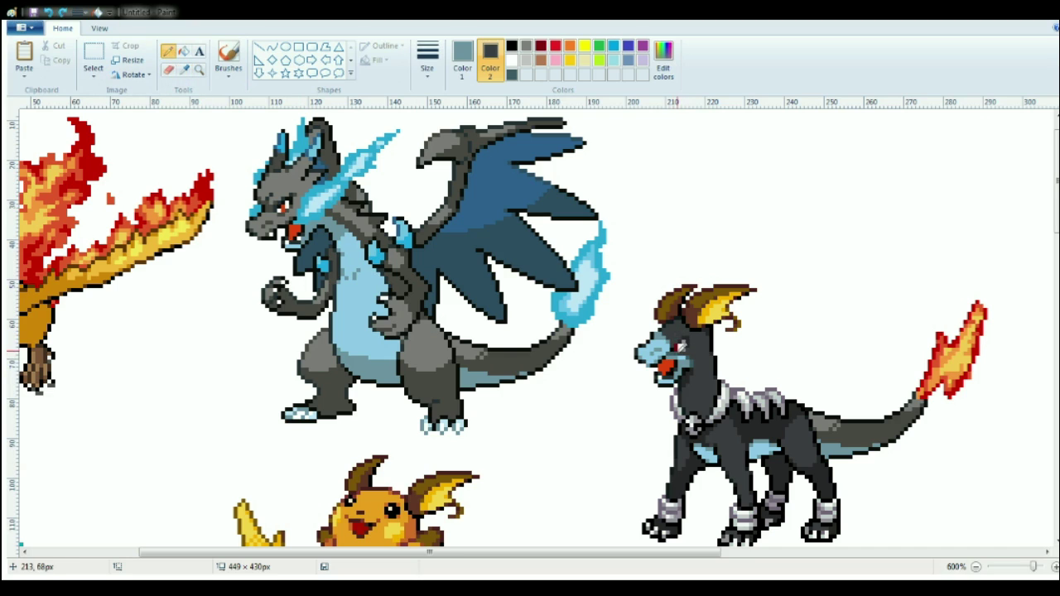
left_click(184, 70)
left_click(655, 365)
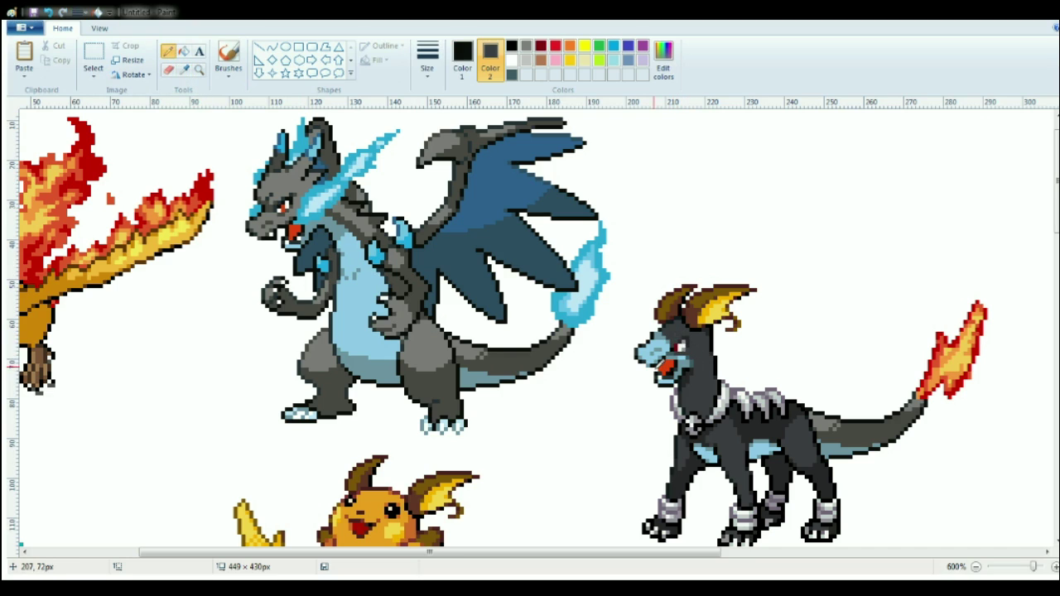
- Recolour the lighter grey areas of the head, neck and legs with golden orange sampled from Moltres's wing
left_click(186, 72)
left_click(709, 384)
left_click(185, 73)
right_click(172, 239)
left_click(169, 72)
mouse_move(849, 392)
left_mouse_down()
mouse_move(863, 321)
mouse_move(702, 487)
left_mouse_up()
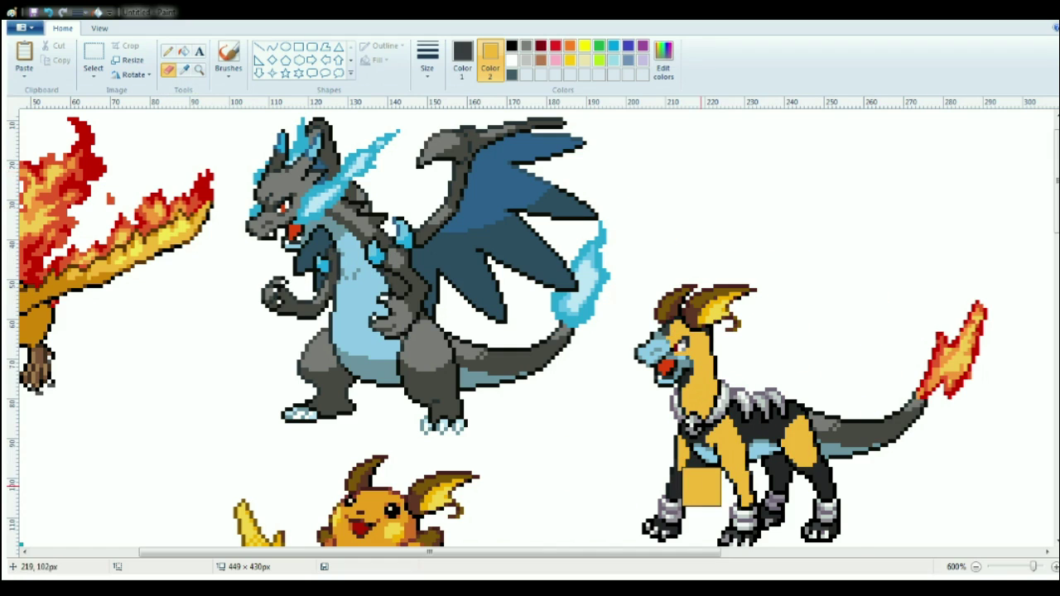
- Recolour the darker grey of the body, legs and paws and the grey top of the tail in orange shades
left_click(184, 70)
left_click(767, 421)
mouse_move(805, 414)
left_mouse_down()
mouse_move(764, 504)
mouse_move(674, 511)
left_mouse_up()
left_click_drag(898, 419, 849, 400)
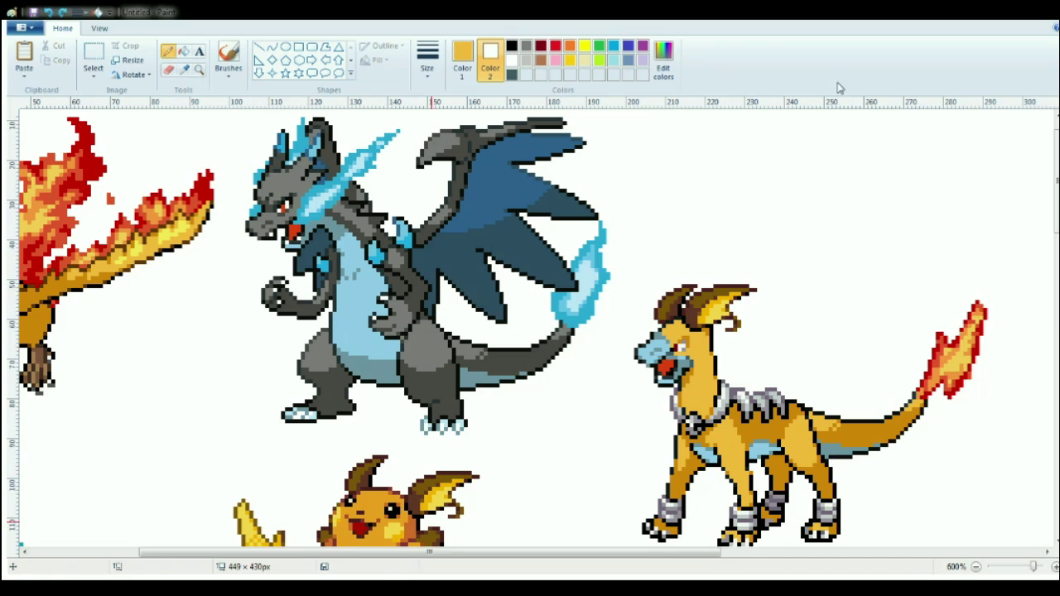
- Touch up the forehead and brow pixels above the muzzle with dark slate and golden orange
left_click(184, 70)
left_click(656, 328)
left_click(184, 70)
left_click(685, 348)
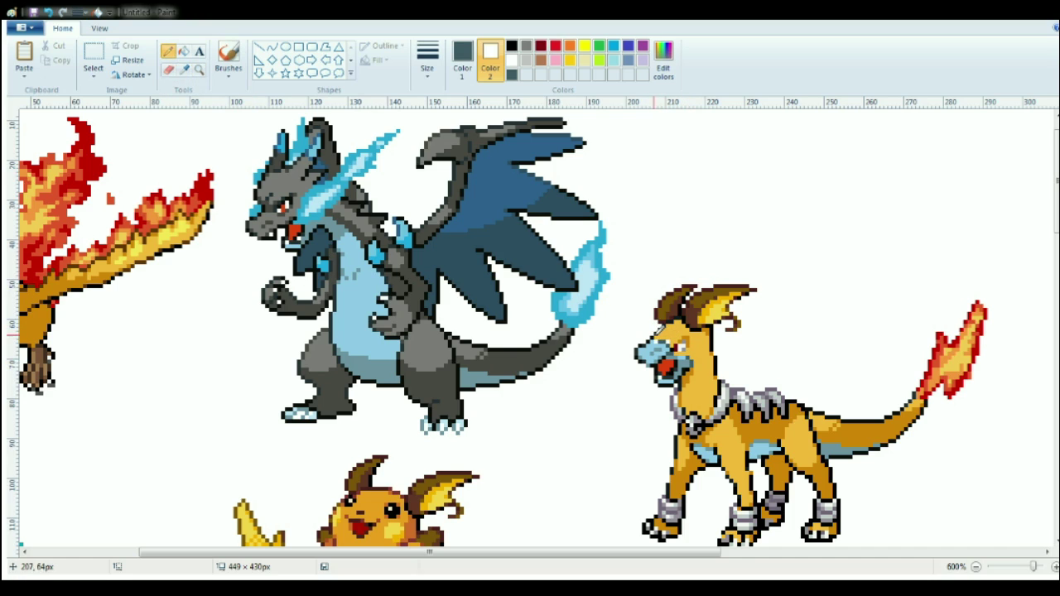
left_click(184, 70)
left_click(670, 336)
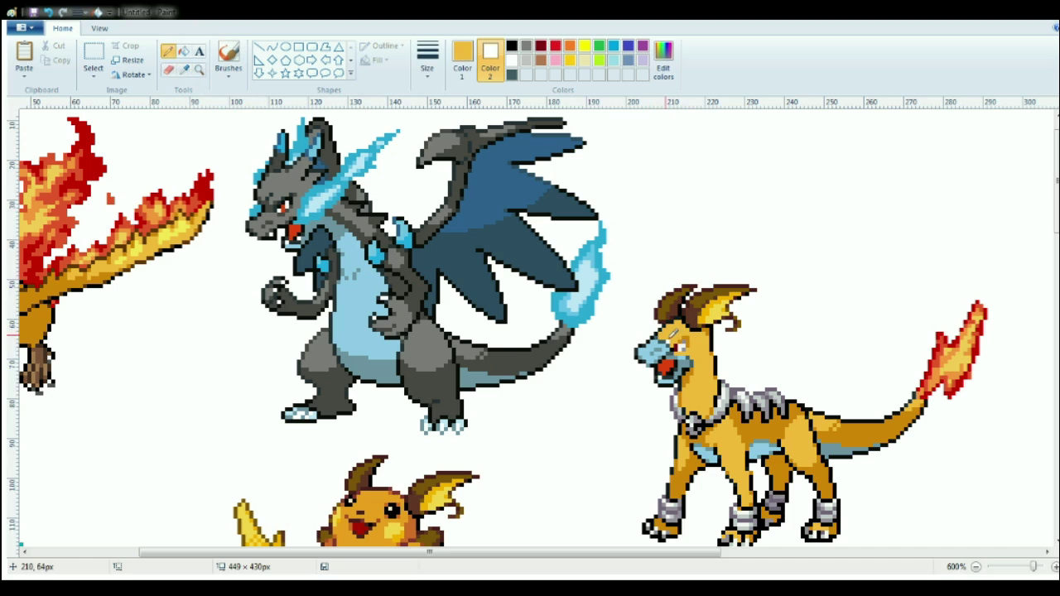
- Recolour the tail flame's yellow core and orange areas with pale and medium blue sampled from Charizard's tail flame
left_click(183, 71)
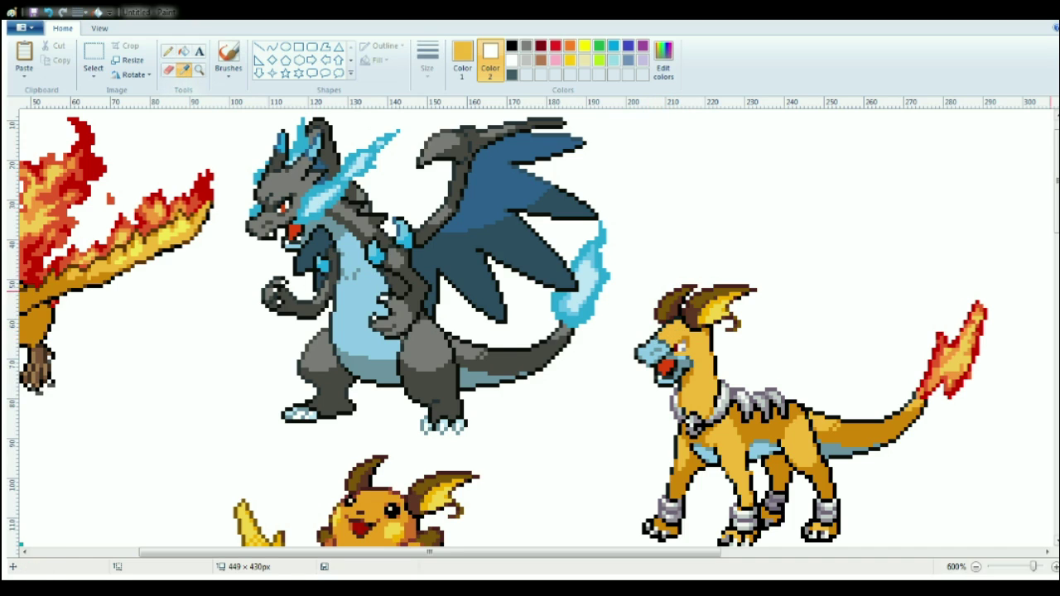
scroll(536, 229, "down", 1)
right_click(586, 230)
left_click(169, 70)
mouse_move(979, 291)
left_mouse_down()
mouse_move(959, 291)
mouse_move(940, 315)
left_mouse_up()
left_click(184, 71)
left_click(947, 302)
left_click(183, 72)
right_click(563, 248)
left_click_drag(970, 271, 908, 348)
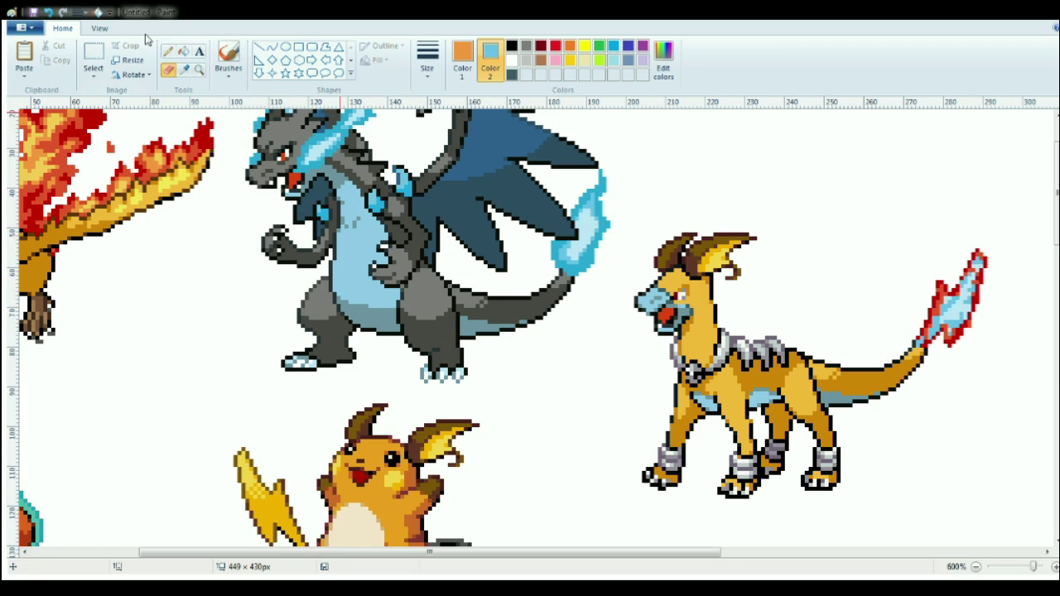
- Recolour the tail flame's orange-red areas with a custom blue and its dark red edge with Charizard's flame blue
left_click(184, 71)
left_click(939, 295)
left_click(184, 71)
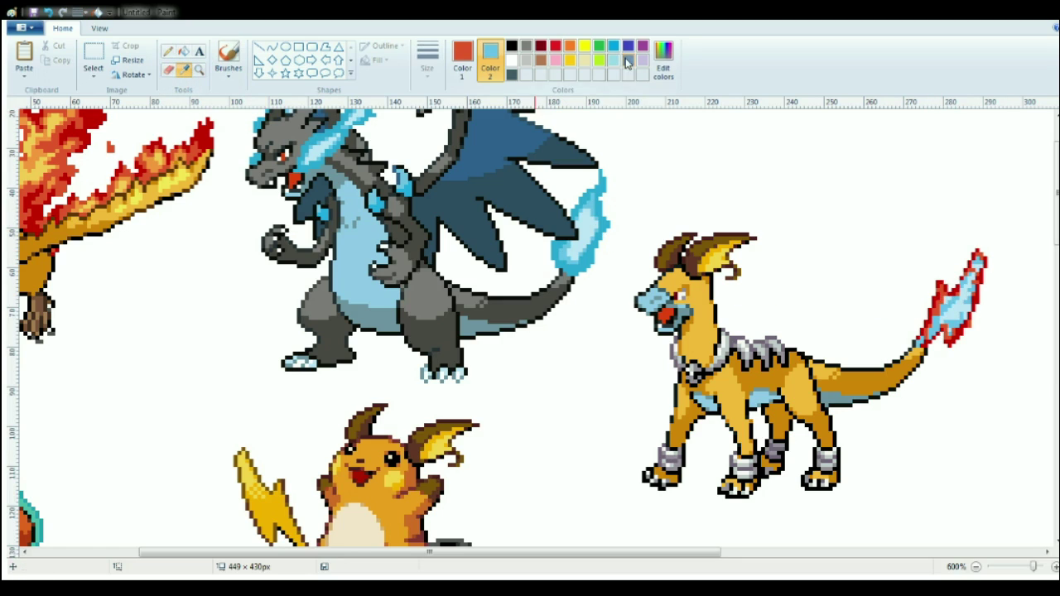
left_click(169, 71)
left_click_drag(932, 292, 912, 352)
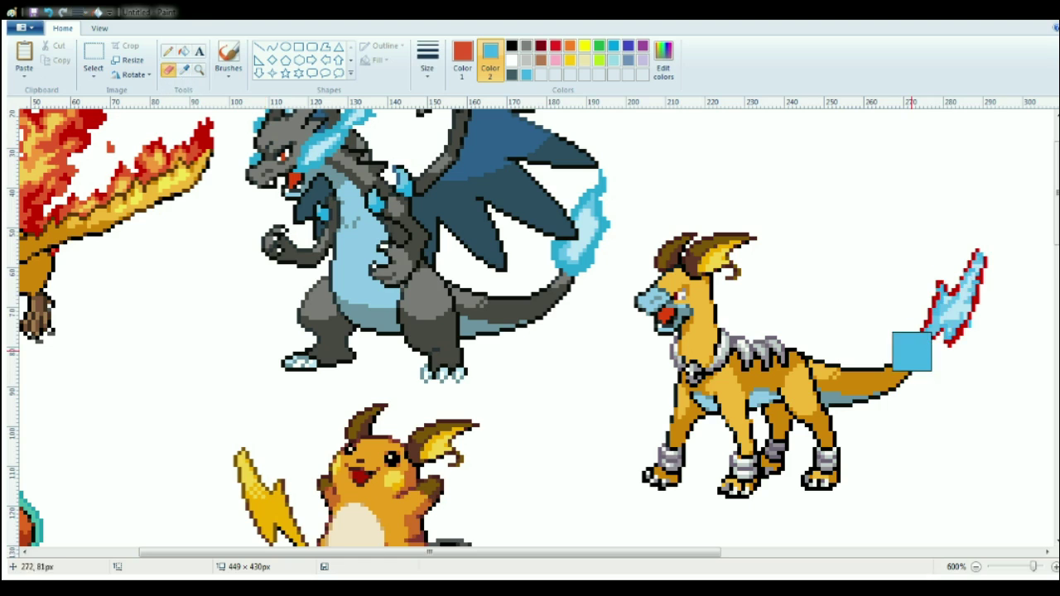
left_click(186, 70)
left_click(961, 333)
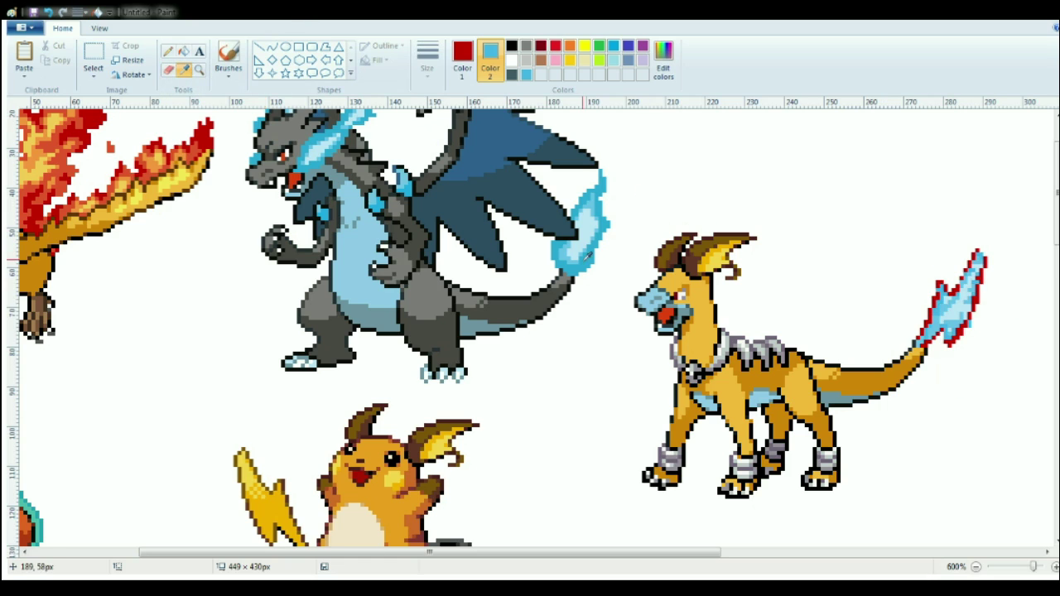
left_click_drag(922, 314, 991, 221)
left_click_drag(1056, 207, 1057, 182)
left_click(94, 55)
mouse_move(400, 141)
left_mouse_down()
mouse_move(352, 250)
mouse_move(386, 154)
left_mouse_up()
left_click(58, 60)
left_click(24, 53)
left_click_drag(102, 202, 807, 226)
left_click(48, 13)
- With white as the secondary colour, copy Charizard's blue mouth flame to the empty area above the fusion's tail and erase its grey remnants
left_click(511, 60)
left_click(24, 54)
left_click(48, 12)
left_click(93, 51)
mouse_move(397, 154)
left_mouse_down()
mouse_move(313, 210)
mouse_move(325, 264)
mouse_move(401, 160)
left_mouse_up()
key("ctrl+c")
key("ctrl+v")
mouse_move(74, 177)
left_mouse_down()
mouse_move(820, 226)
mouse_move(857, 256)
mouse_move(823, 284)
mouse_move(807, 287)
mouse_move(760, 244)
mouse_move(796, 208)
left_mouse_up()
left_click(170, 72)
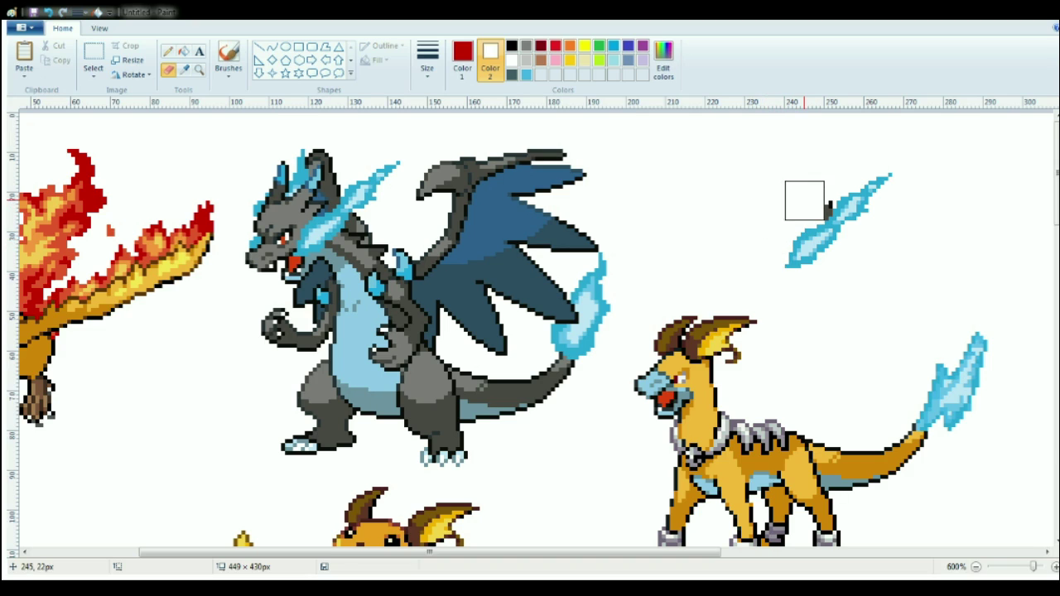
left_click(92, 54)
left_click_drag(936, 298, 769, 149)
mouse_move(825, 203)
left_mouse_down()
mouse_move(719, 326)
mouse_move(762, 309)
mouse_move(802, 171)
left_mouse_up()
left_click_drag(848, 291, 749, 189)
key("Delete")
left_click_drag(896, 253, 801, 137)
left_click_drag(871, 198, 745, 405)
key("ctrl+z")
key("ctrl+z")
- Delete the lower section of the copied flame and fit the remaining tip onto the fusion's face behind the mouth
left_click_drag(835, 251, 752, 192)
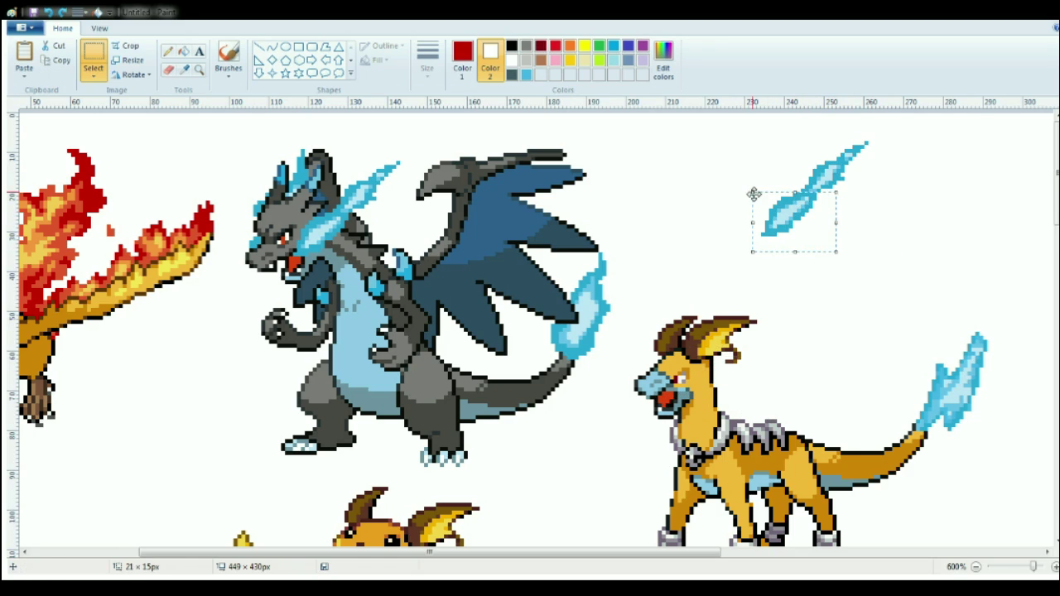
key("Delete")
left_click_drag(928, 221, 757, 122)
left_click_drag(842, 169, 722, 369)
left_click_drag(637, 324, 809, 424)
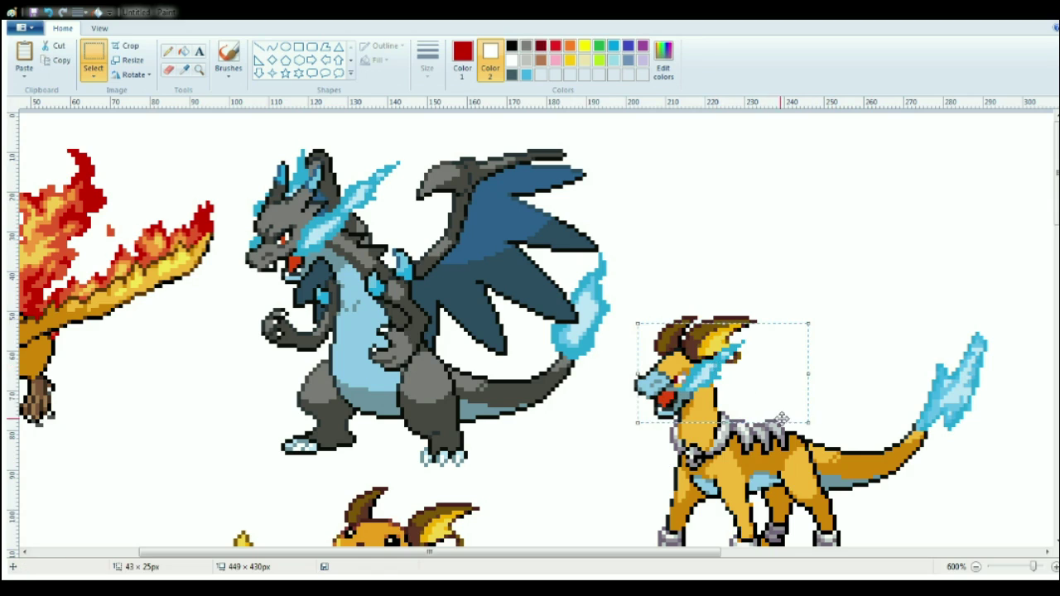
key("ctrl+v")
left_click_drag(102, 234, 789, 295)
left_click(694, 237)
left_click_drag(713, 417, 632, 342)
mouse_move(780, 297)
left_mouse_down()
mouse_move(748, 283)
mouse_move(702, 237)
left_mouse_up()
key("Delete")
- Layer a copy of the head over another pasted blue flame and fit the combined piece back onto the fusion's head
key("ctrl+v")
left_click_drag(134, 171, 796, 247)
left_click_drag(878, 300, 715, 160)
mouse_move(791, 242)
left_mouse_down()
mouse_move(685, 375)
mouse_move(824, 257)
left_mouse_up()
key("ctrl+z")
key("ctrl+z")
left_click_drag(741, 418, 622, 292)
key("ctrl+c")
key("ctrl+v")
mouse_move(89, 188)
left_mouse_down()
mouse_move(772, 237)
mouse_move(788, 216)
left_mouse_up()
left_click_drag(911, 316, 740, 150)
left_click_drag(844, 225, 738, 364)
- Recolour the white highlights of the collar, back ribs and ankle bands with light blue sampled from Charizard's shoulder
scroll(725, 329, "down", 3)
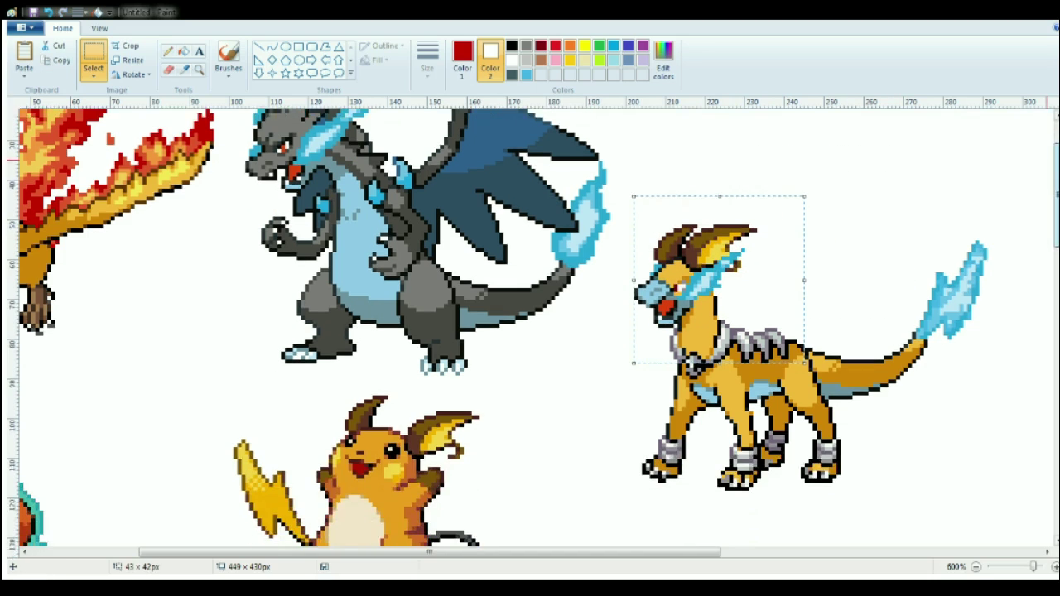
left_click(183, 70)
left_click(722, 341)
left_click(184, 71)
right_click(375, 199)
left_click_drag(718, 363, 757, 467)
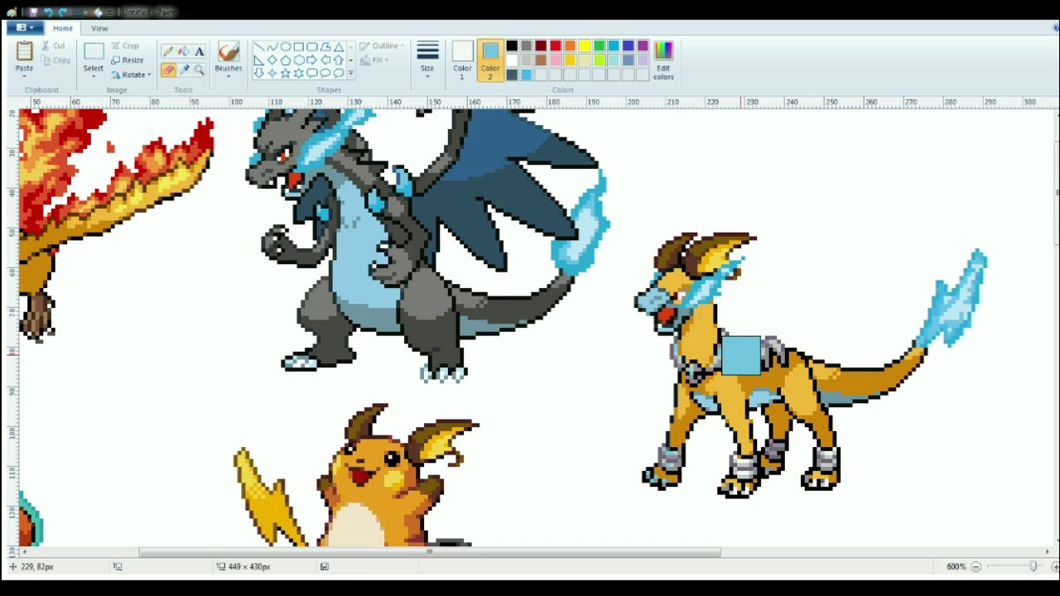
- Recolour the light grey of the collar, back ribs and ankle bands with Charizard's brighter blue and touch up details with the pencil
left_click(184, 70)
left_click(761, 350)
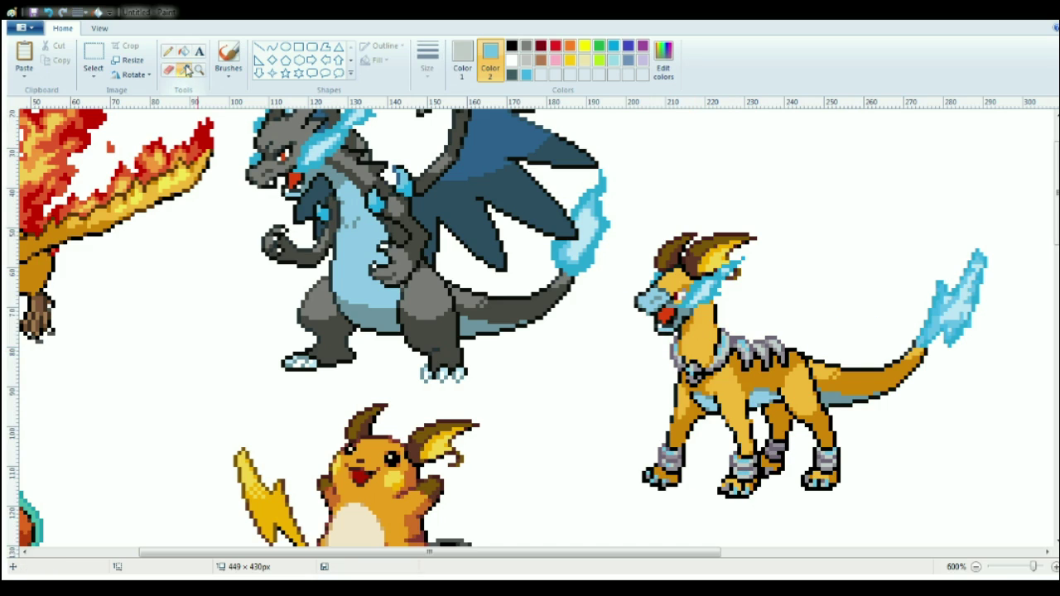
right_click(379, 200)
mouse_move(710, 261)
left_mouse_down()
mouse_move(769, 363)
mouse_move(781, 488)
mouse_move(744, 321)
left_mouse_up()
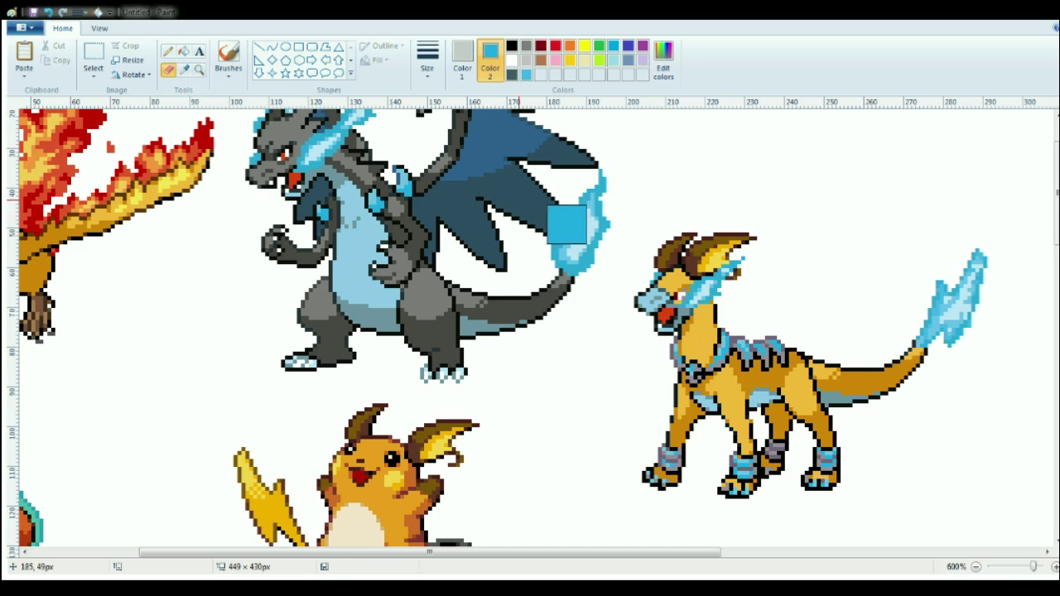
left_click(184, 71)
left_click(169, 51)
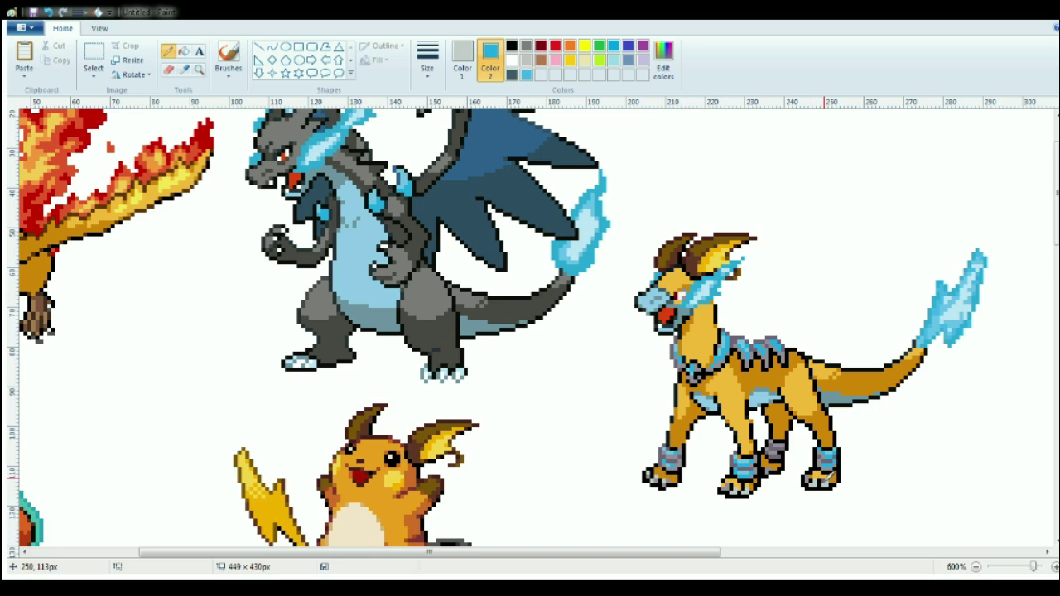
- Recolour the remaining grey and dark purple-grey shading of the collar, ribs and ankle bands with custom darker blue and dark teal
left_click(187, 71)
left_click(752, 339)
left_click(664, 61)
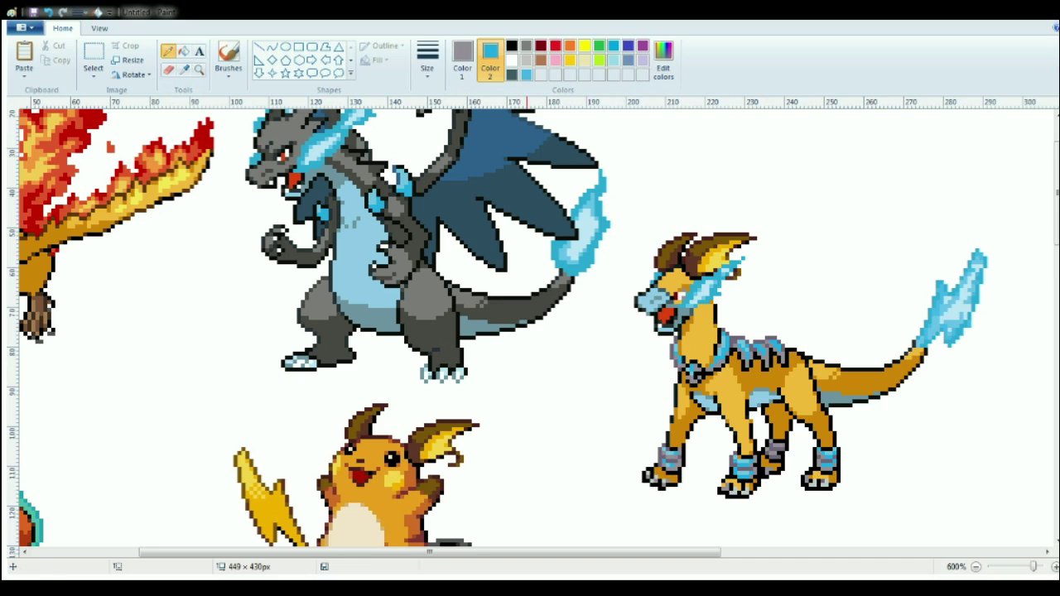
left_click(174, 75)
mouse_move(789, 281)
left_mouse_down()
mouse_move(732, 320)
mouse_move(793, 468)
mouse_move(769, 499)
left_mouse_up()
left_click(165, 53)
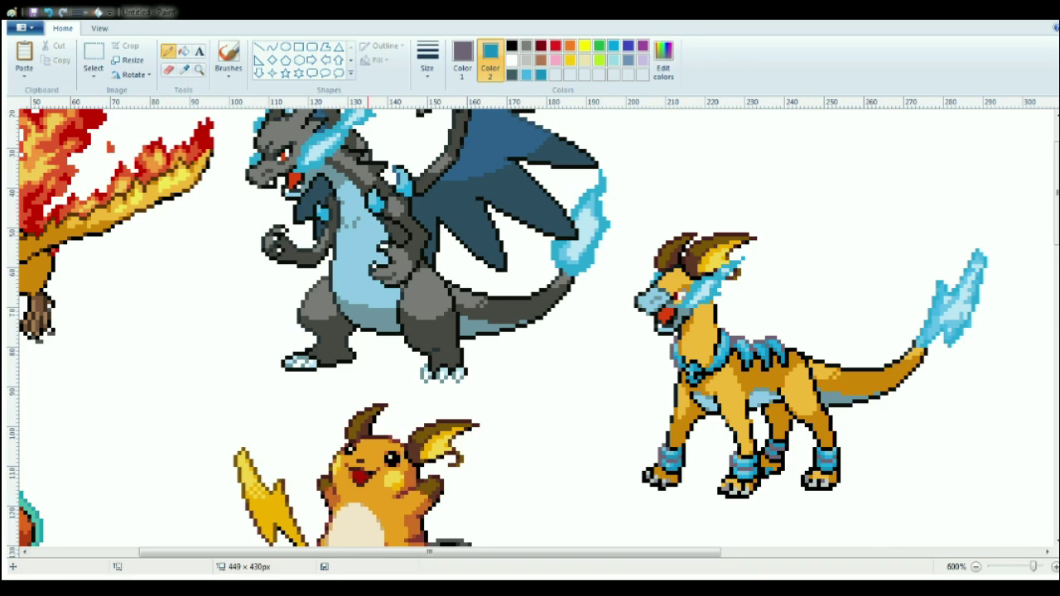
left_click(168, 70)
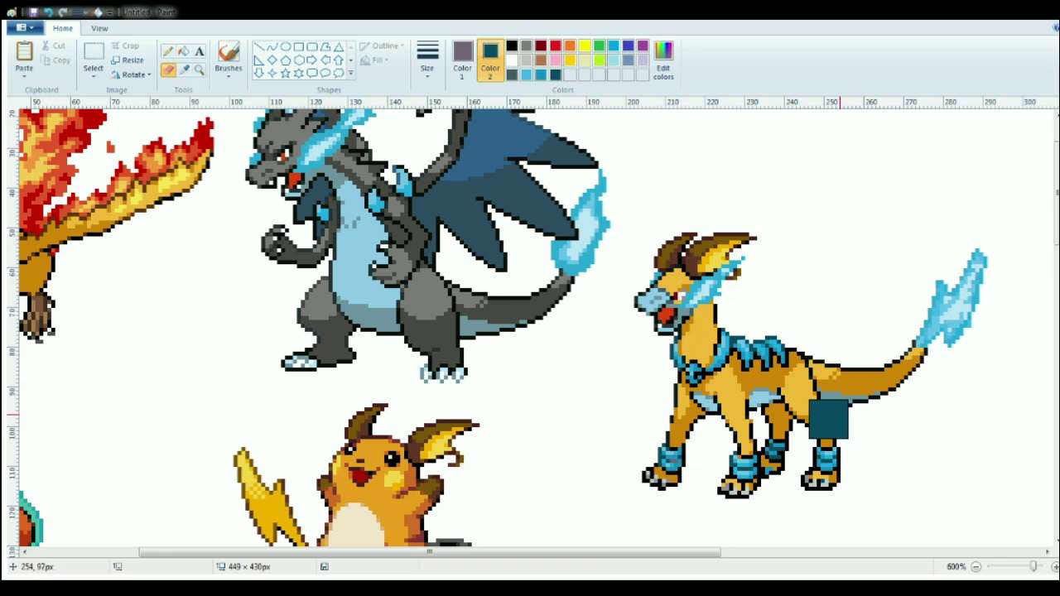
- Set the secondary colour to white and move the free-form selected fusion sprite farther away from Mega Charizard X
left_click_drag(540, 552, 667, 550)
left_click(93, 73)
left_click(122, 123)
mouse_move(577, 184)
left_mouse_down()
mouse_move(417, 242)
mouse_move(404, 504)
mouse_move(581, 181)
left_mouse_up()
mouse_move(578, 291)
left_mouse_down()
mouse_move(665, 262)
mouse_move(737, 269)
left_mouse_up()
key("ctrl+z")
left_click(512, 61)
mouse_move(858, 185)
left_mouse_down()
mouse_move(565, 159)
mouse_move(393, 472)
mouse_move(795, 171)
left_mouse_up()
mouse_move(617, 363)
left_mouse_down()
mouse_move(781, 315)
mouse_move(787, 335)
left_mouse_up()
- Outline the fusion's head, body, legs and tail in red with the pencil, leaving out the tail flame
left_click(168, 51)
left_click(462, 61)
left_click(556, 46)
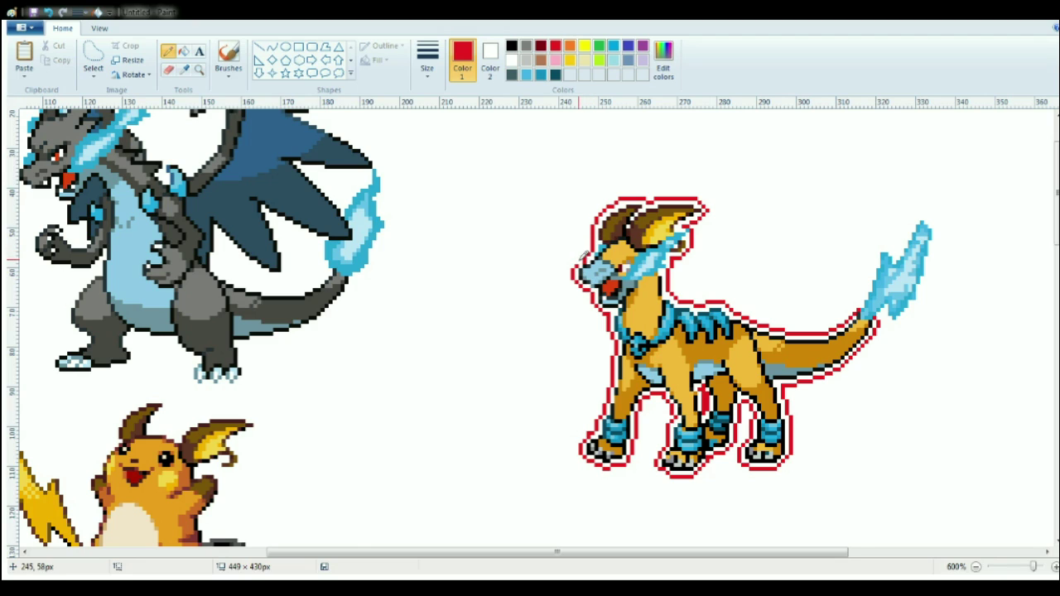
- Copy the Rotom sprite and paste it in the blank area beside the fusion's tail flame
left_click_drag(1057, 192, 1058, 290)
left_click_drag(702, 556, 465, 556)
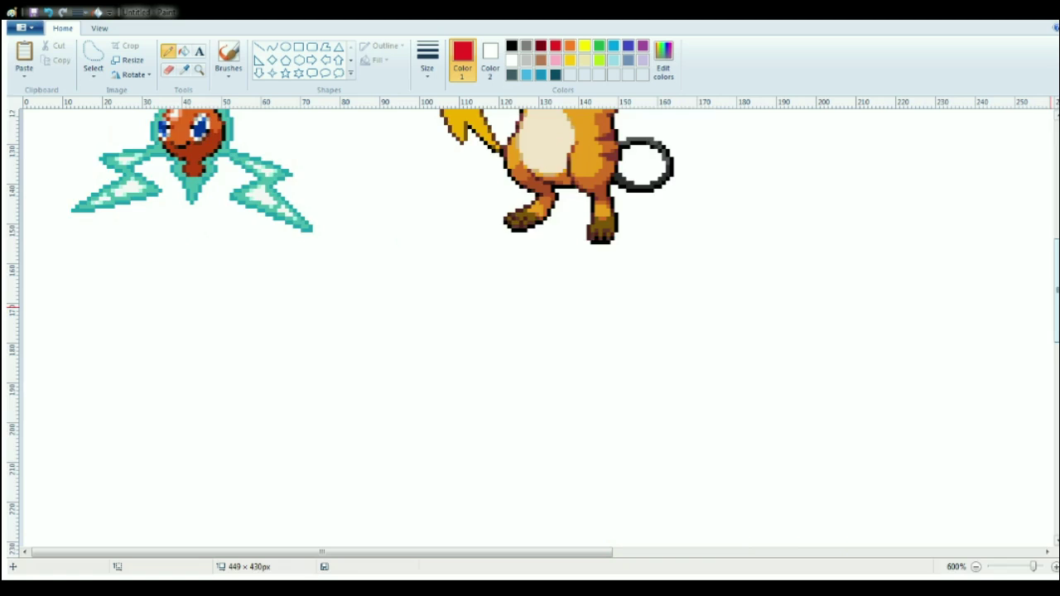
left_click_drag(1057, 290, 1057, 243)
left_click(91, 66)
left_click_drag(29, 189, 348, 498)
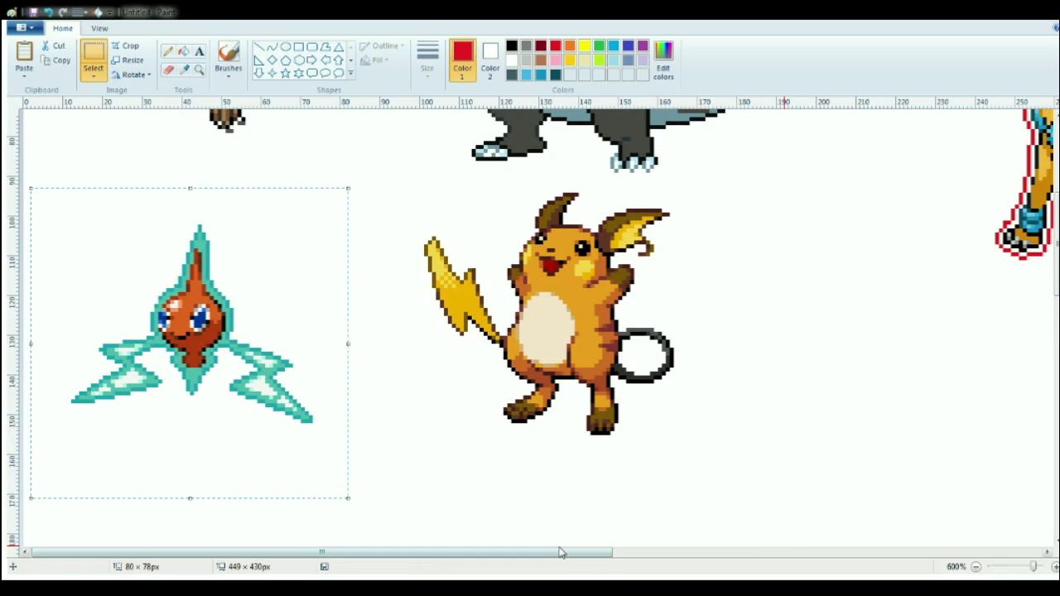
left_click_drag(593, 554, 1023, 554)
left_click_drag(1057, 242, 1058, 185)
left_click(25, 53)
left_click_drag(118, 249, 693, 314)
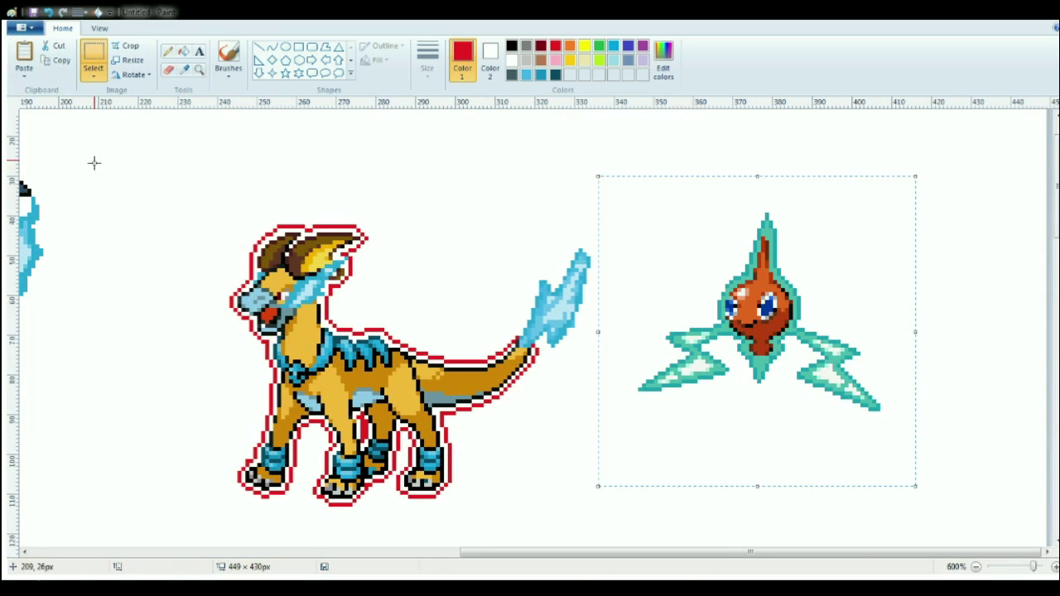
- Replace the fusion's red outline with the dark teal sampled from Rotom's outer edge
left_click(184, 69)
left_click(751, 256)
left_click(183, 71)
left_click(343, 226)
left_click(184, 70)
right_click(764, 217)
left_click(168, 70)
mouse_move(300, 289)
left_mouse_down()
mouse_move(237, 260)
mouse_move(229, 368)
mouse_move(452, 339)
mouse_move(483, 351)
mouse_move(496, 415)
mouse_move(369, 432)
left_mouse_up()
- Replace the white gap between the fusion's body and its outline with Rotom's lighter teal
left_click(184, 70)
left_click(725, 296)
left_click(184, 51)
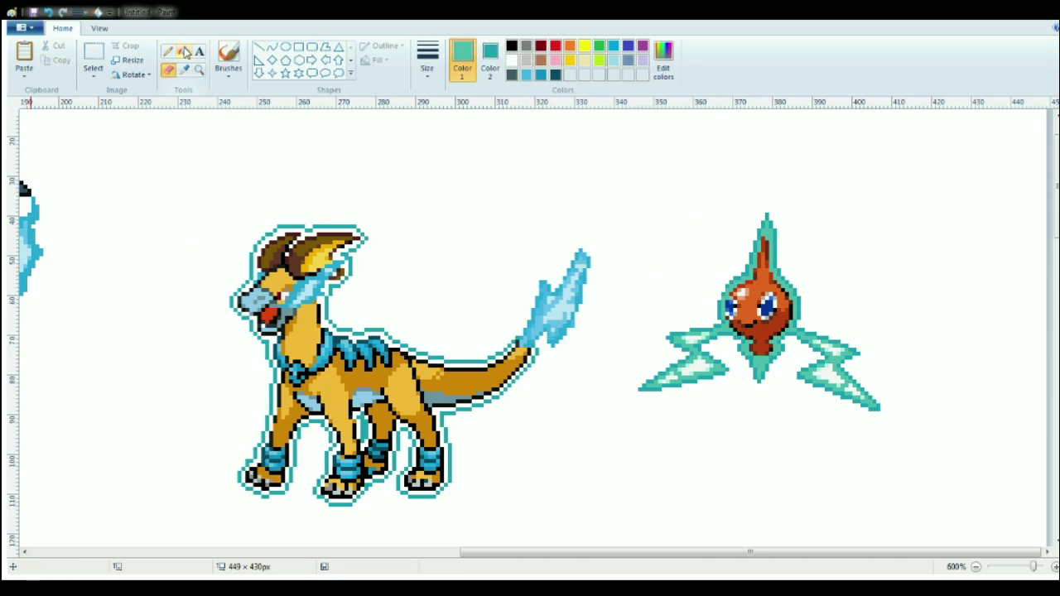
left_click(352, 226)
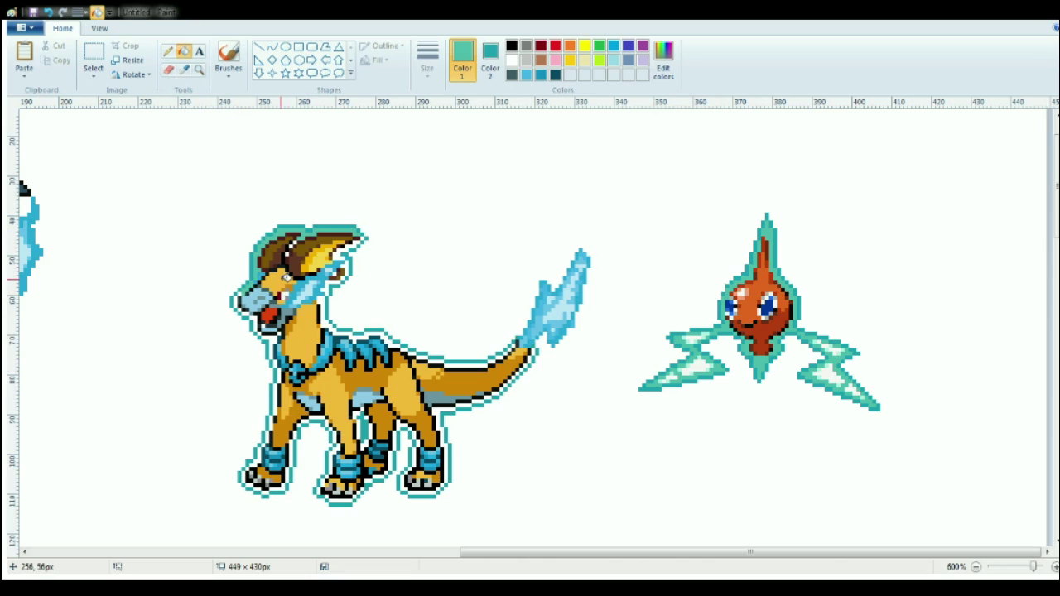
left_click(184, 70)
left_click(187, 149)
left_click(185, 71)
right_click(779, 341)
left_click(168, 69)
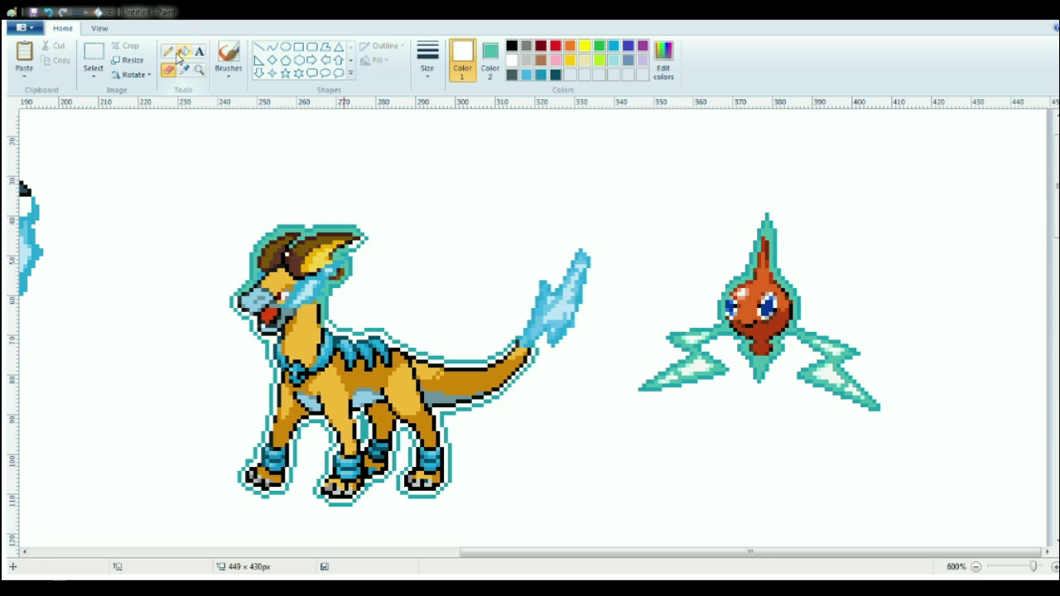
mouse_move(242, 296)
left_mouse_down()
mouse_move(265, 387)
mouse_move(331, 501)
mouse_move(481, 406)
mouse_move(389, 265)
mouse_move(222, 288)
left_mouse_up()
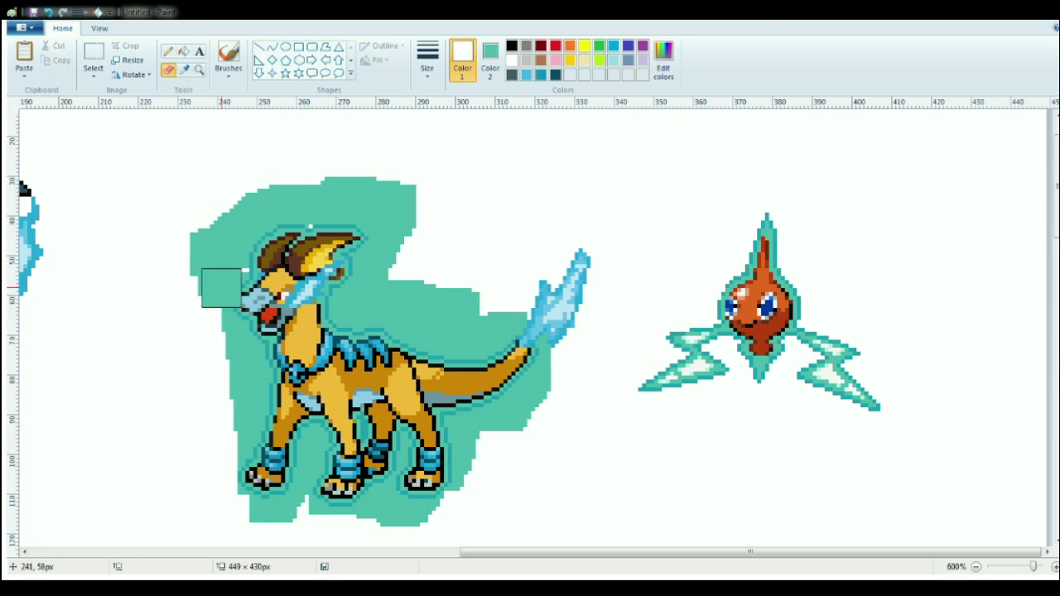
- Fill the excess teal outside the fusion's outline with white
left_click(183, 51)
left_click(383, 211)
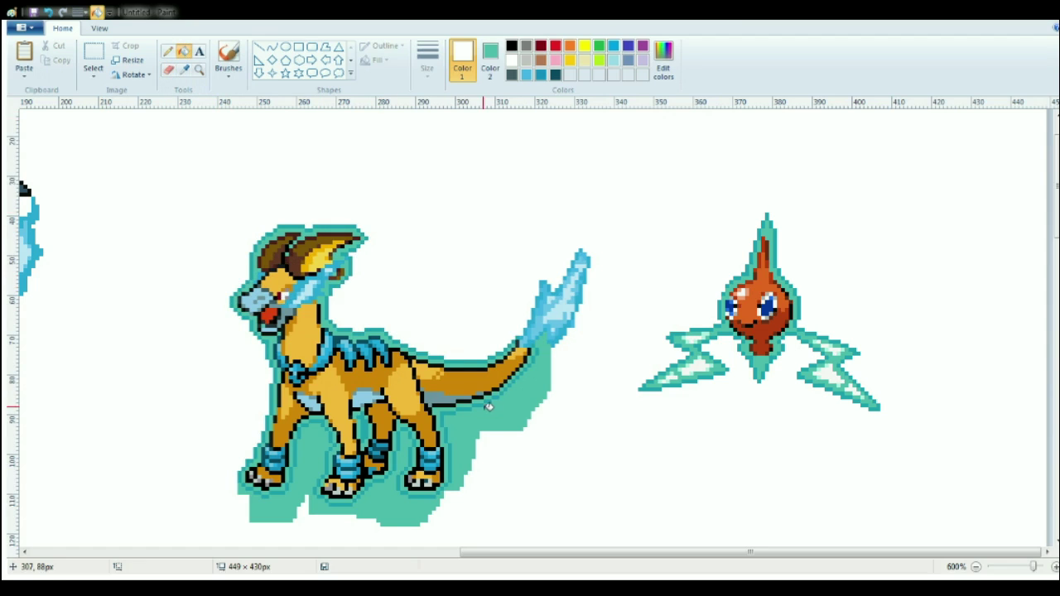
left_click(489, 406)
left_click(399, 499)
- Paint over the brown ear curl behind the head with the aura's light and dark teal
left_click(185, 70)
left_click(334, 264)
left_click(168, 53)
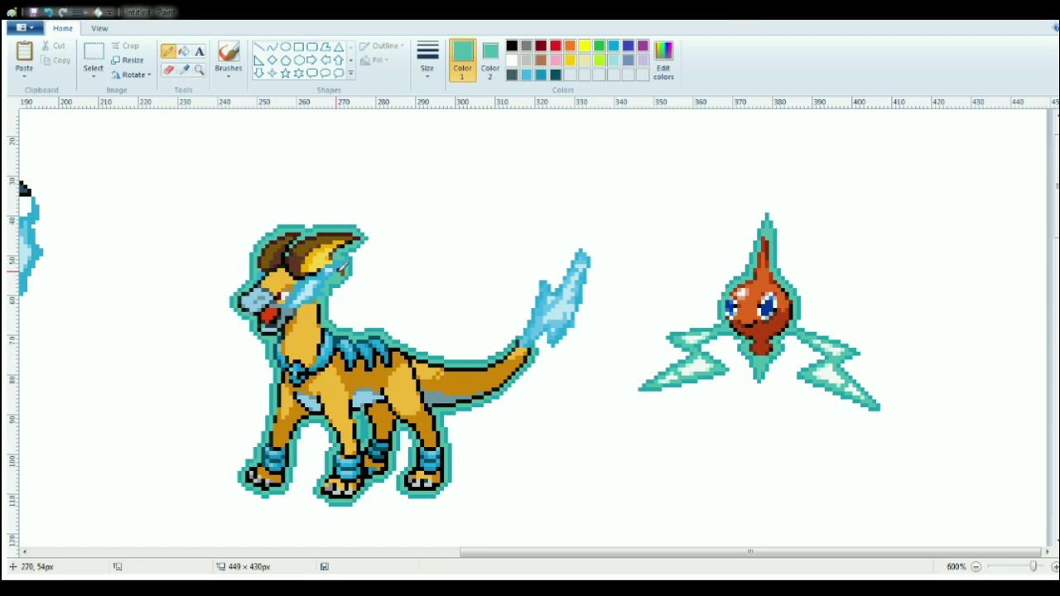
left_click(199, 69)
left_click(336, 275)
left_click(183, 70)
right_click(338, 276)
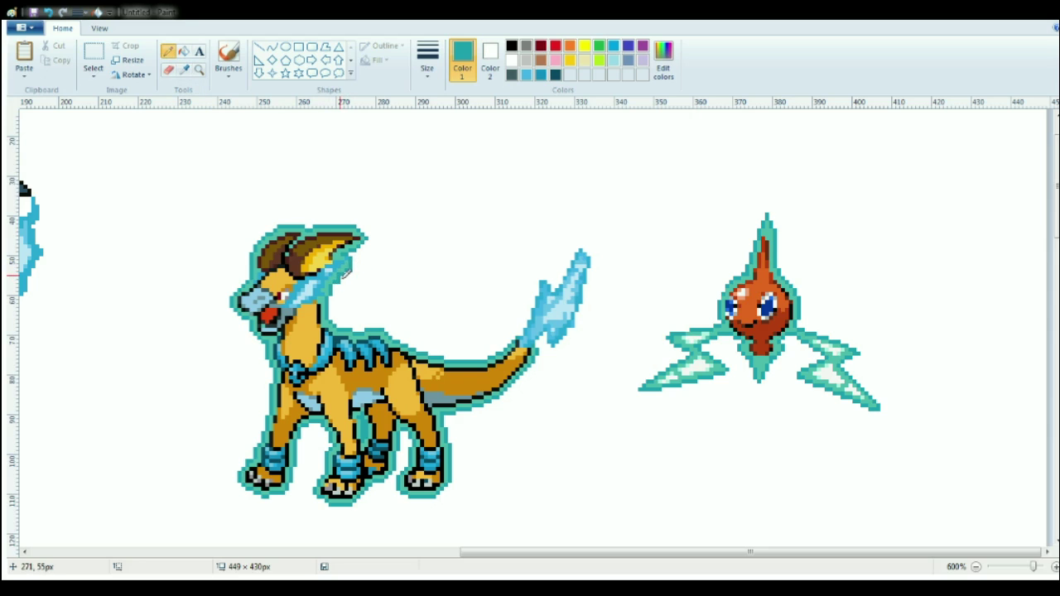
- Copy Moltres' tall central flame with a free-form selection, paste it beside the fusion and erase the leftover pixels around it
left_click(198, 70)
right_click(977, 274)
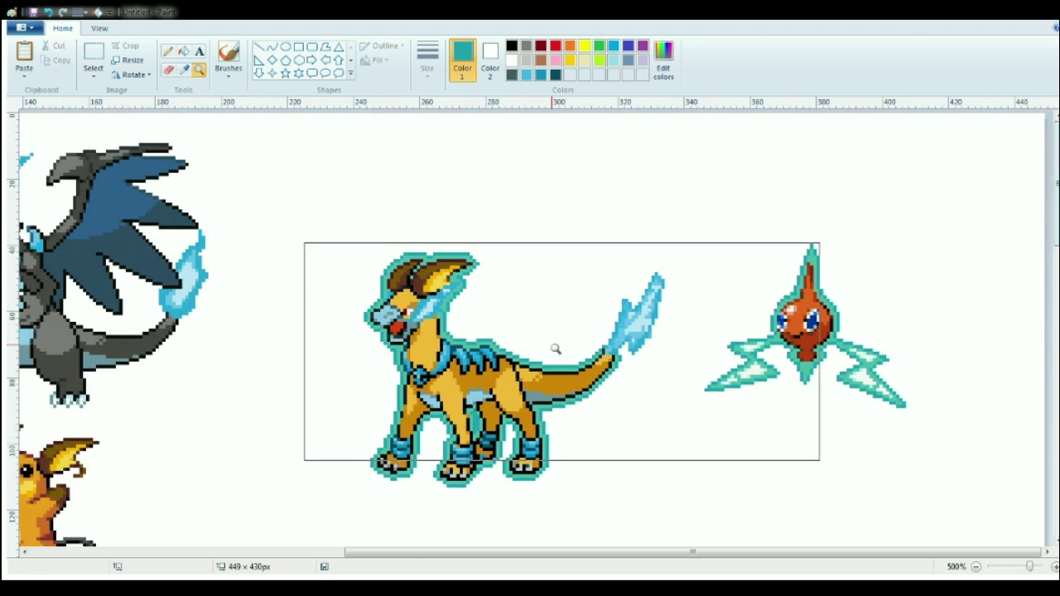
left_click(555, 350)
left_click(332, 552)
left_click(94, 57)
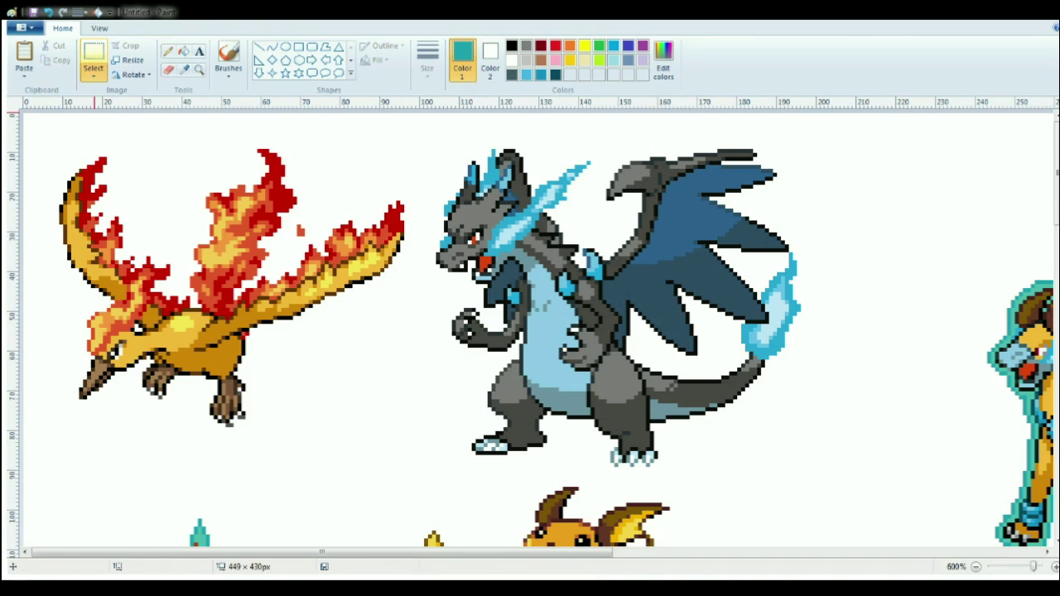
mouse_move(324, 137)
left_mouse_down()
mouse_move(199, 320)
mouse_move(340, 178)
mouse_move(328, 139)
left_mouse_up()
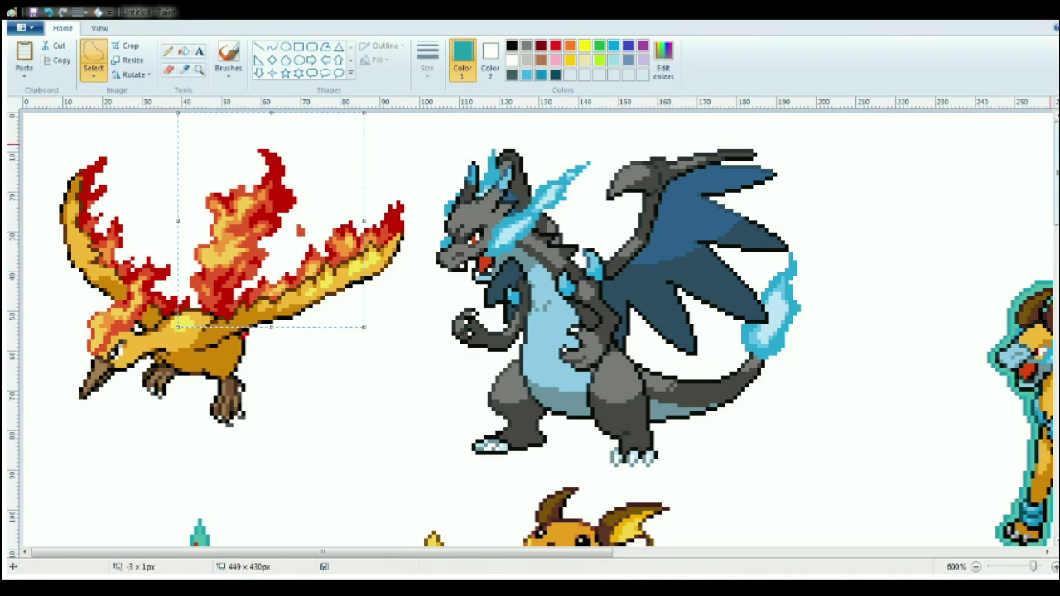
scroll(583, 563, "down", 3)
scroll(582, 563, "right", 10)
key("ctrl+c")
key("ctrl+v")
mouse_move(75, 254)
left_mouse_down()
mouse_move(478, 240)
mouse_move(408, 381)
mouse_move(183, 353)
left_mouse_up()
left_click(169, 71)
left_click_drag(230, 395, 212, 403)
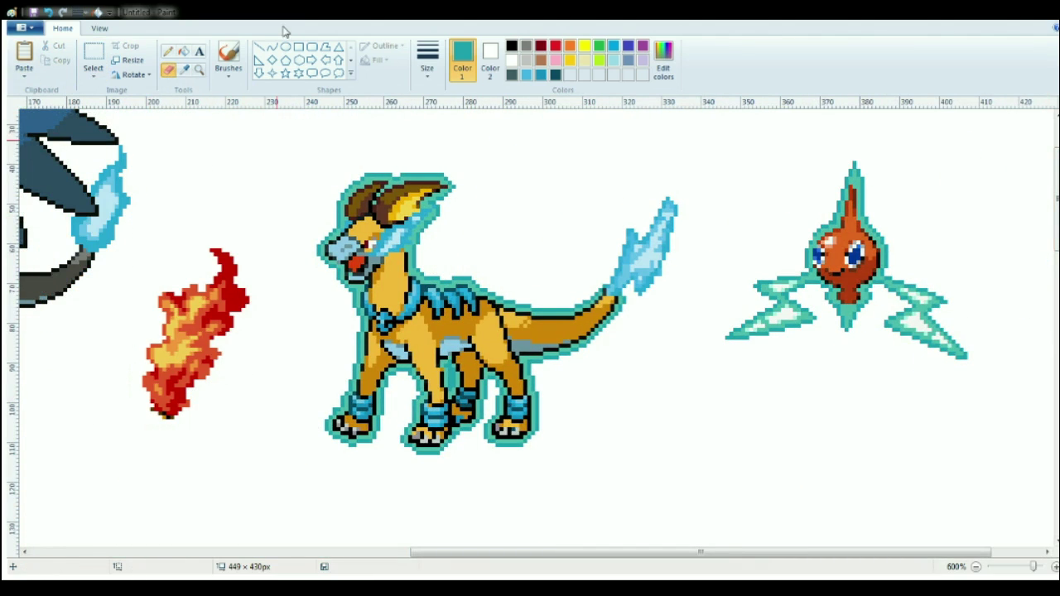
left_click(93, 57)
mouse_move(129, 234)
left_mouse_down()
mouse_move(198, 403)
mouse_move(258, 404)
mouse_move(553, 294)
mouse_move(533, 300)
left_mouse_up()
left_click(654, 403)
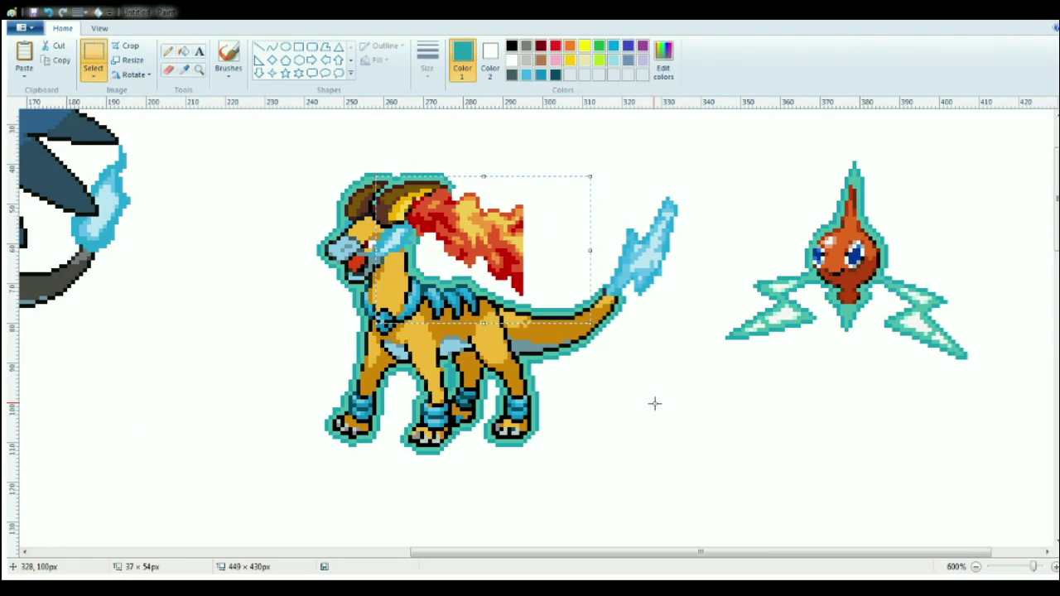
key("ctrl+z")
key("ctrl+z")
- Rotate the copied flame right 90°, flip it vertically and place it over the fusion's back
left_click_drag(119, 228, 305, 427)
key("alt+h")
key("r")
key("o")
key("r")
left_click_drag(245, 352, 527, 361)
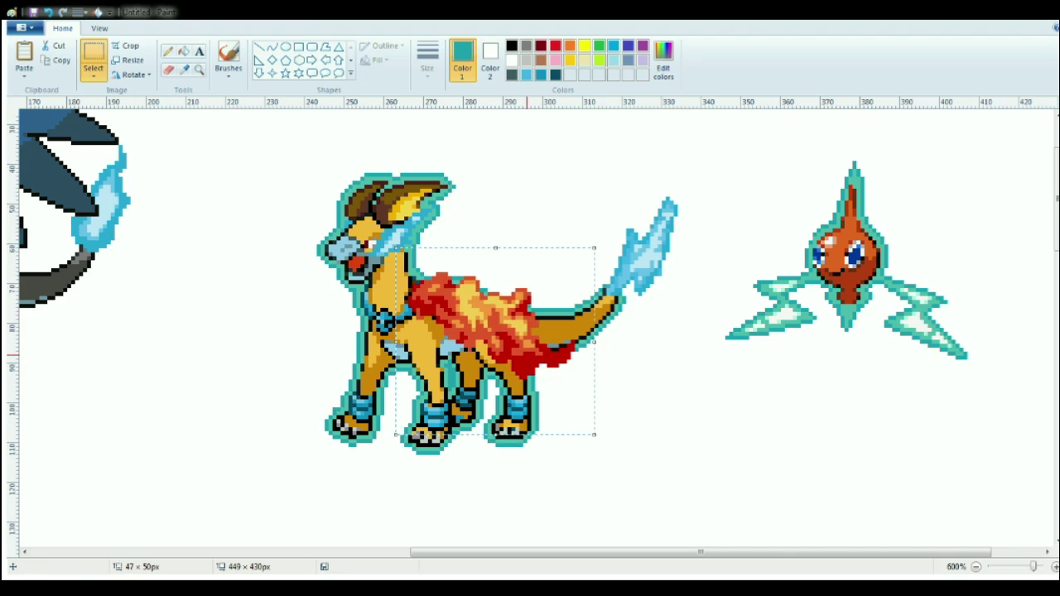
left_click_drag(527, 356, 533, 332)
- Paste a spare copy of the rotated flame in the blank area below the fusion's tail
key("ctrl+v")
left_click_drag(108, 224, 712, 450)
left_click_drag(1055, 215, 1056, 220)
- Combine a copied section of the fusion with the spare flame and place the result over its back and neck
mouse_move(283, 156)
left_mouse_down()
mouse_move(307, 160)
mouse_move(535, 323)
left_mouse_up()
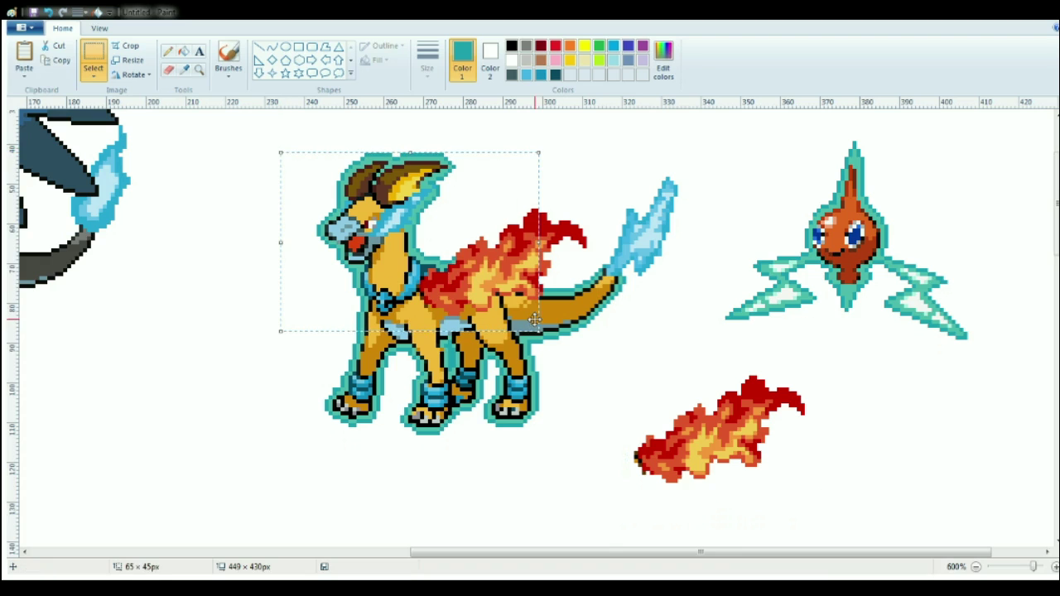
key("ctrl+c")
key("ctrl+v")
scroll(166, 317, "down", 3)
mouse_move(116, 263)
left_mouse_down()
mouse_move(166, 317)
mouse_move(663, 395)
mouse_move(690, 352)
mouse_move(747, 339)
left_mouse_up()
mouse_move(906, 442)
left_mouse_down()
mouse_move(602, 215)
mouse_move(594, 193)
left_mouse_up()
key("ctrl+x")
left_click_drag(1057, 225, 1057, 179)
key("ctrl+v")
left_click_drag(175, 247, 470, 347)
- Recolour the yellow and light orange of the back flame with the pale and medium blue of Charizard's flame
left_click(183, 73)
left_click(477, 340)
left_click(184, 73)
right_click(104, 245)
left_click_drag(528, 329, 452, 354)
left_click(186, 73)
left_click(535, 306)
left_click(187, 74)
right_click(625, 307)
left_click_drag(511, 303, 472, 276)
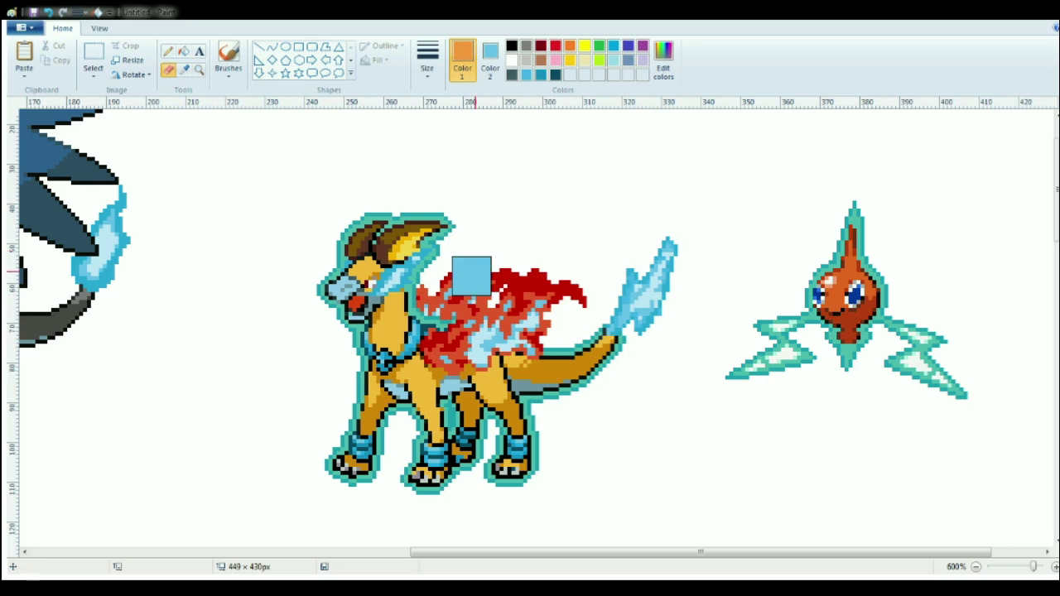
- Recolour the remaining red-orange and dark red of the back flame with the blues of the tail flame
left_click(184, 72)
left_click(847, 267)
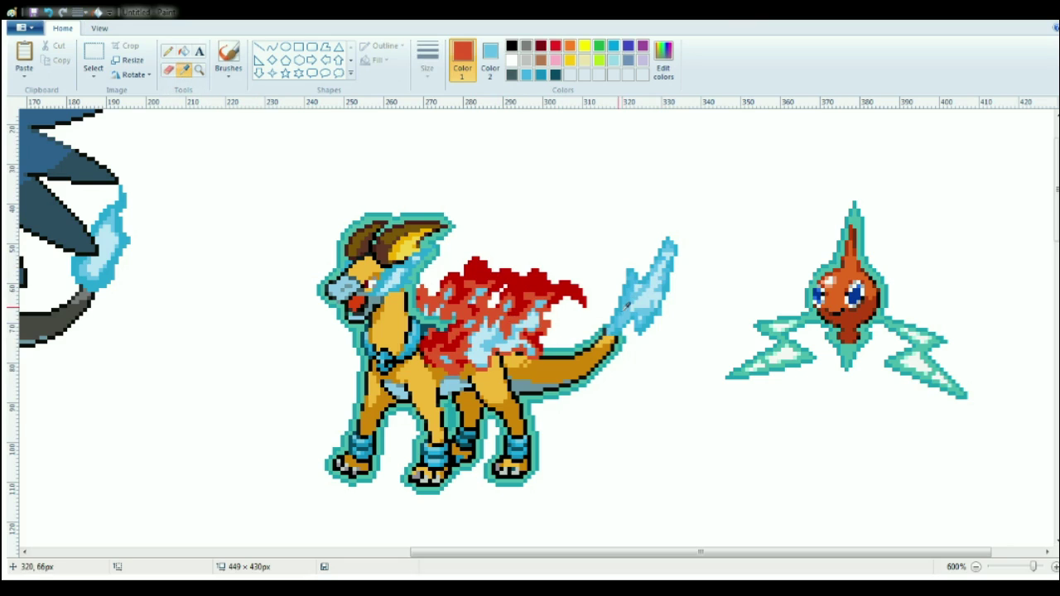
right_click(628, 301)
mouse_move(534, 318)
left_mouse_down()
mouse_move(586, 268)
mouse_move(423, 343)
left_mouse_up()
left_click(185, 71)
left_click(506, 280)
mouse_move(662, 281)
left_mouse_down()
mouse_move(551, 279)
mouse_move(464, 295)
mouse_move(507, 303)
left_mouse_up()
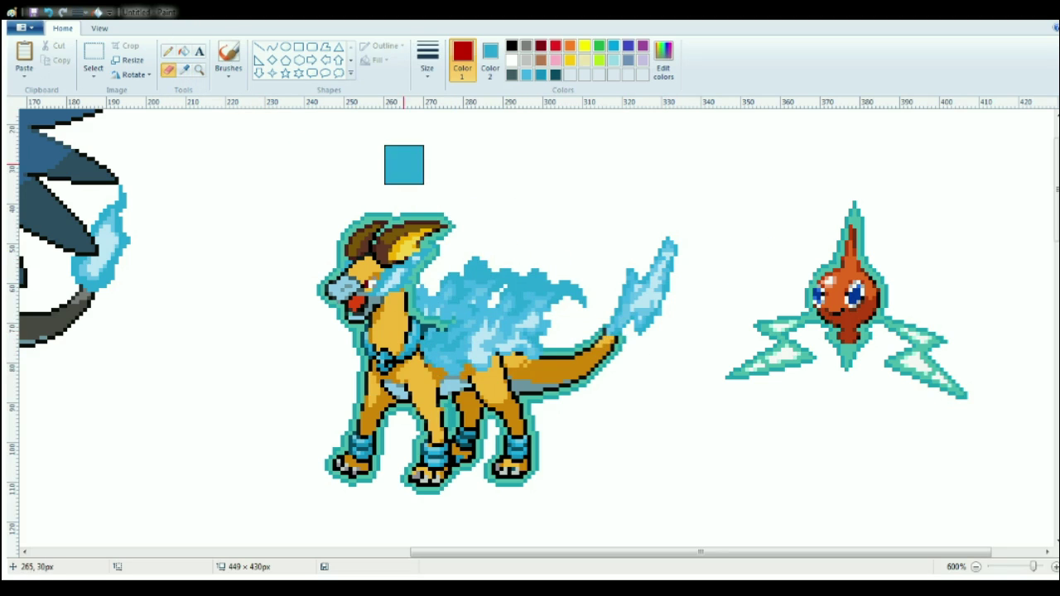
left_click(92, 59)
left_click_drag(1033, 465, 698, 142)
key("Delete")
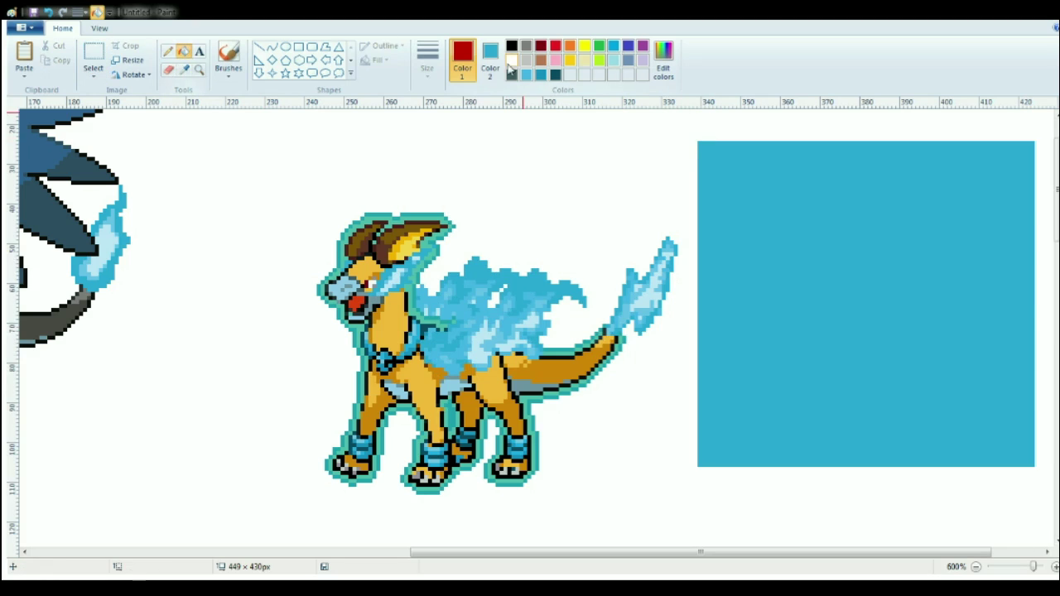
key("ctrl+z")
- Set the secondary colour to white and delete the Rotom copy beside the fusion
left_click(187, 73)
right_click(199, 137)
left_click(94, 59)
left_click_drag(998, 449, 699, 146)
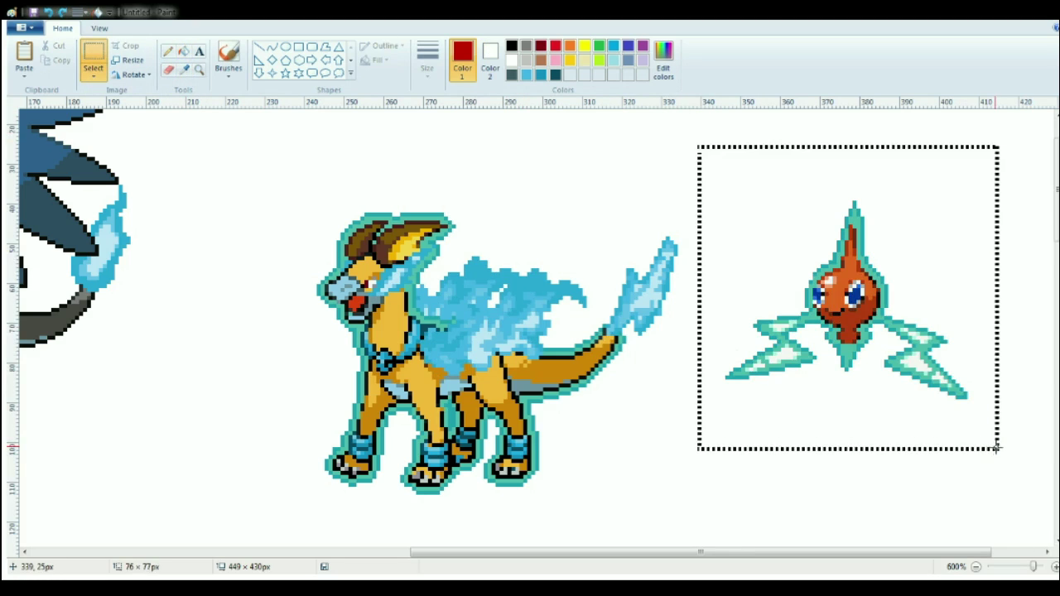
key("Delete")
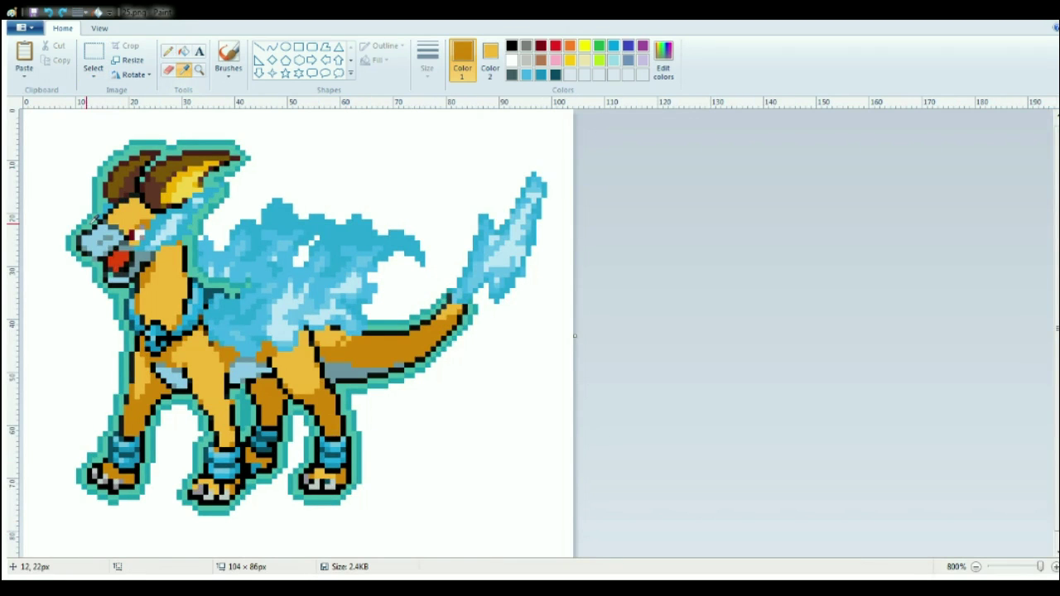
- Recolour the fusion's grey-blue muzzle and jaw with the body's light and dark orange, retouching the brow with the pencil
mouse_move(87, 250)
left_mouse_down()
mouse_move(135, 278)
mouse_move(108, 288)
left_mouse_up()
left_click(185, 71)
left_click(145, 258)
left_click(185, 71)
right_click(166, 256)
left_click(185, 71)
left_click(120, 218)
left_click(168, 52)
left_click_drag(125, 226, 105, 221)
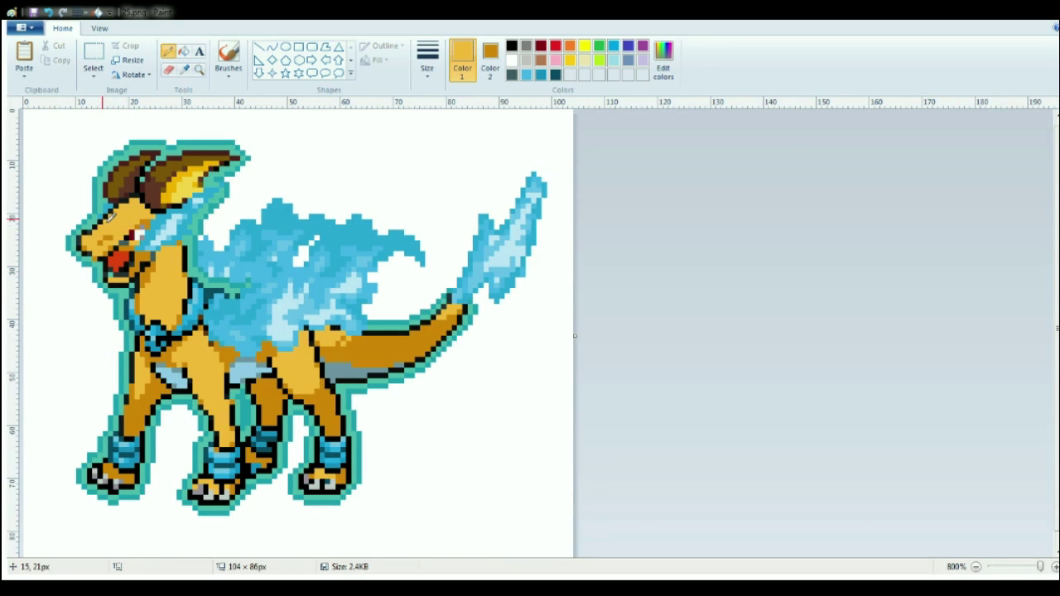